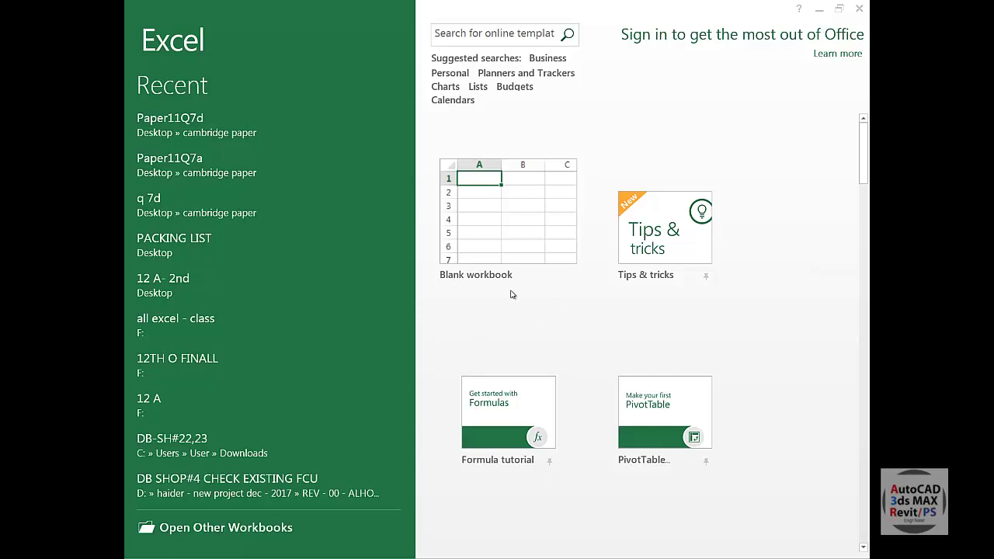
scroll(746, 317, "down", 9)
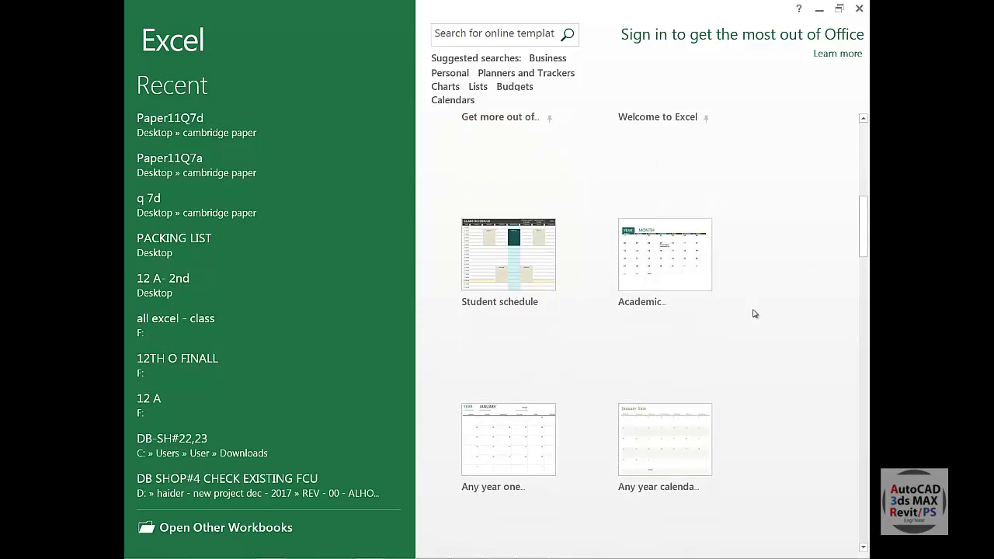
scroll(749, 314, "down", 8)
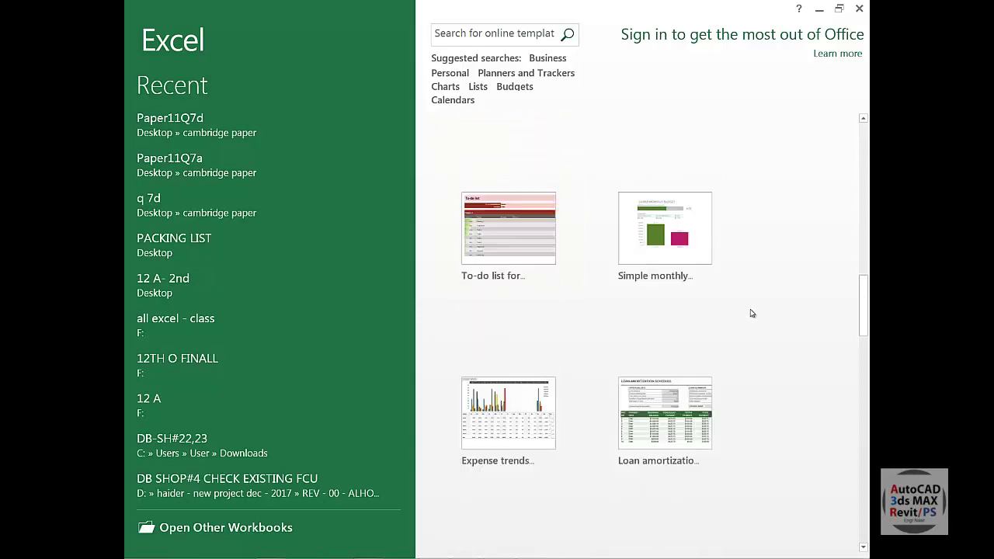
scroll(737, 314, "up", 15)
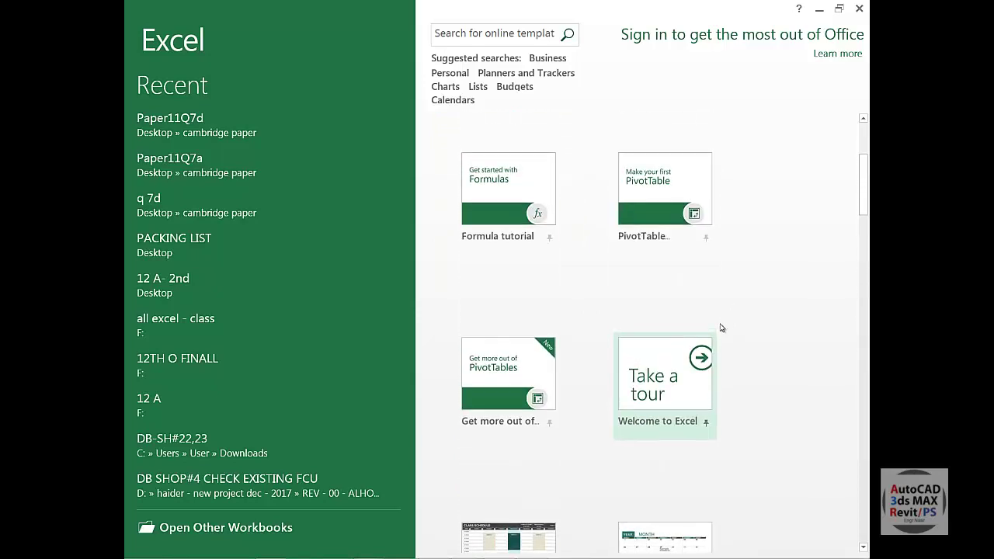
scroll(745, 328, "down", 3)
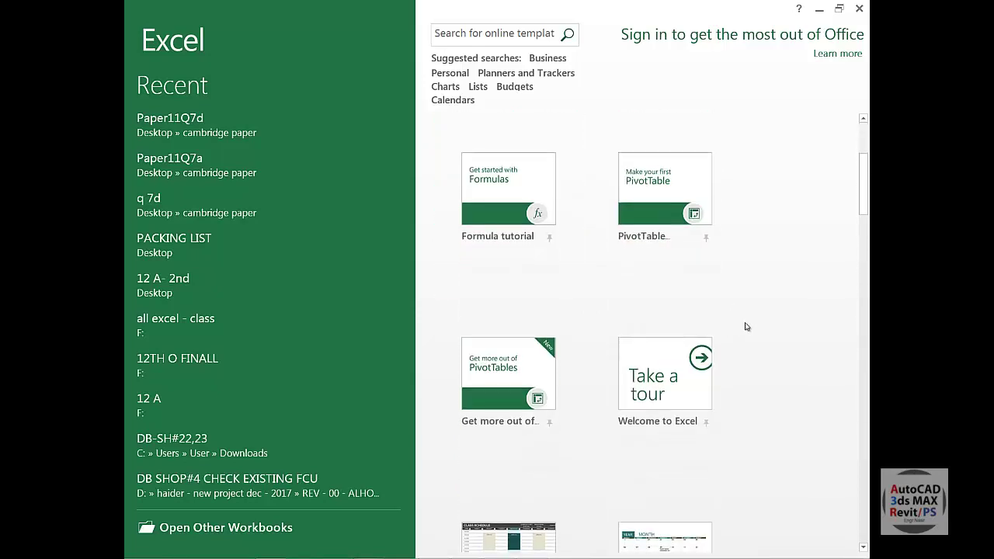
scroll(548, 295, "down", 3)
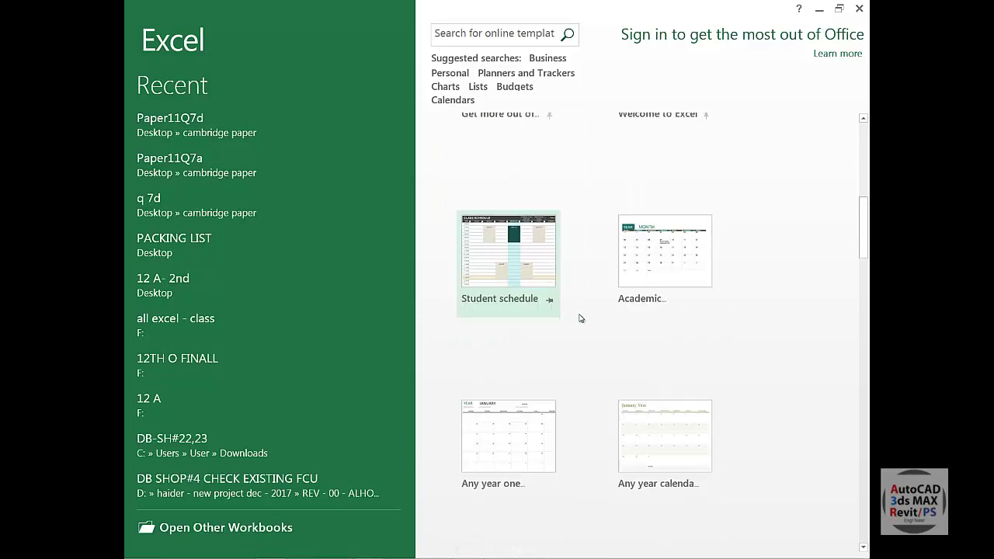
scroll(674, 335, "down", 2)
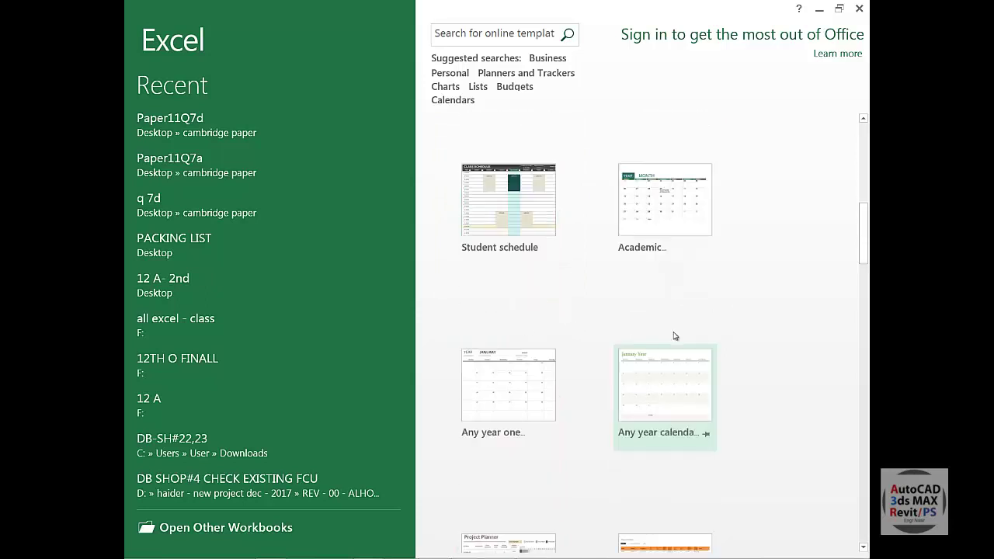
scroll(652, 275, "down", 8)
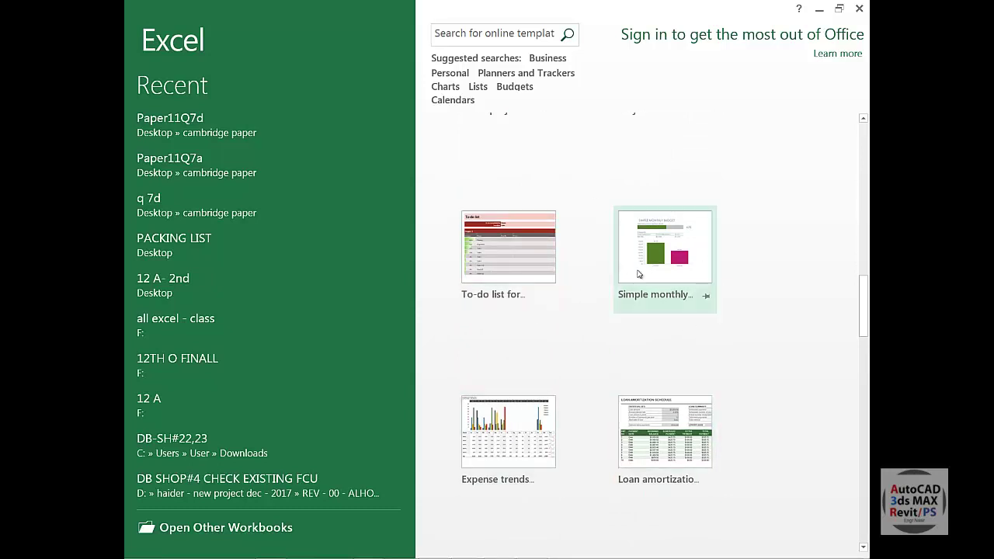
scroll(551, 281, "down", 4)
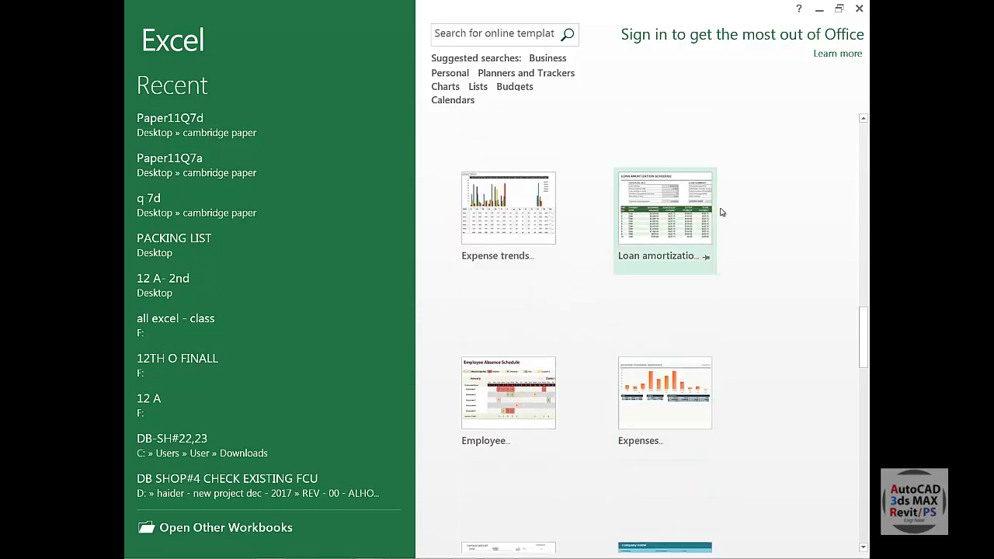
scroll(524, 393, "down", 4)
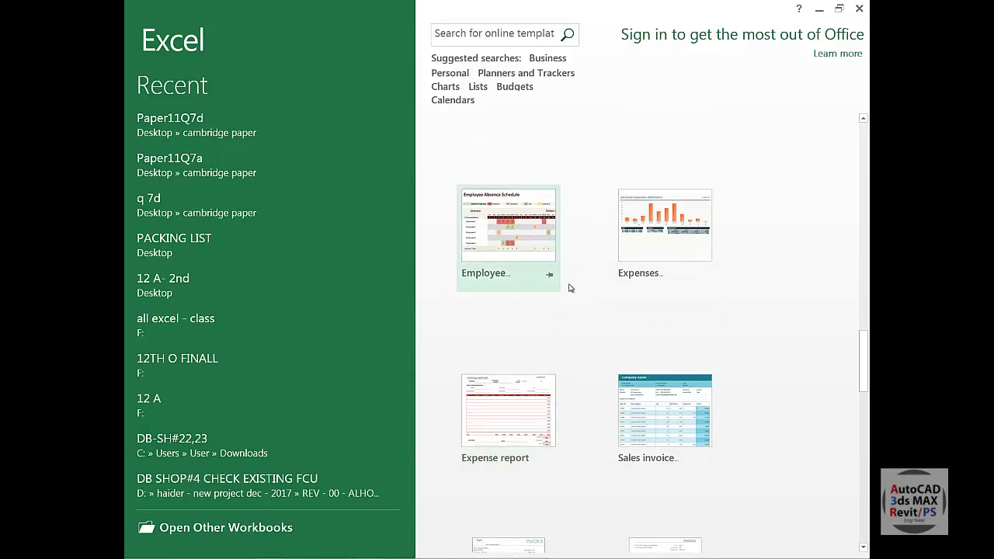
scroll(670, 435, "up", 4)
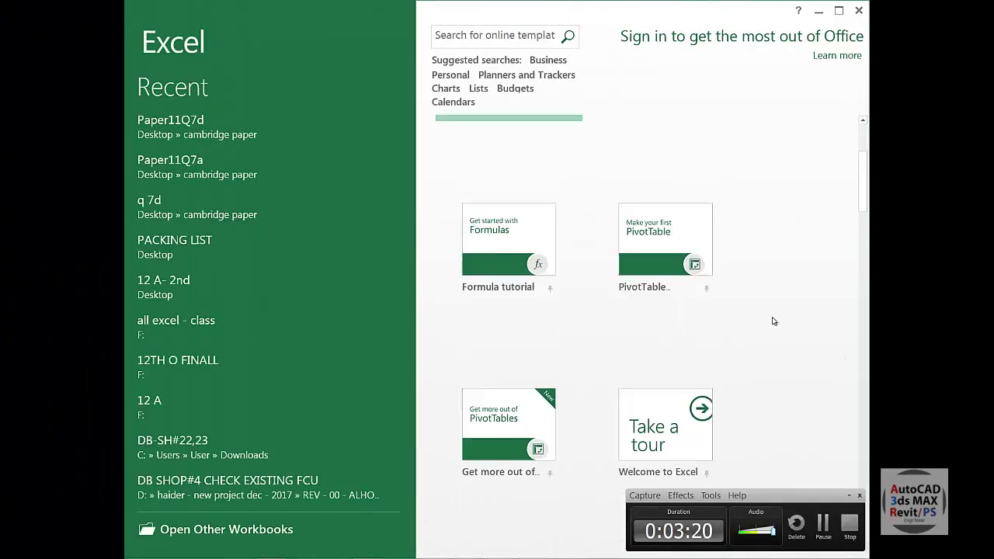
Search online templates for 'school' and create a workbook from the Student Attendance Record template.
left_click(508, 38)
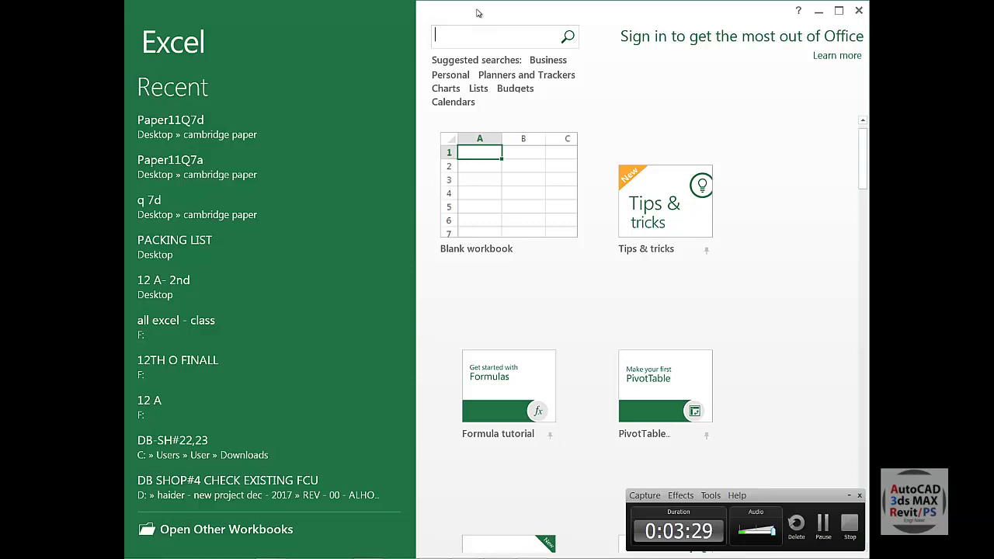
type("school")
key("Return")
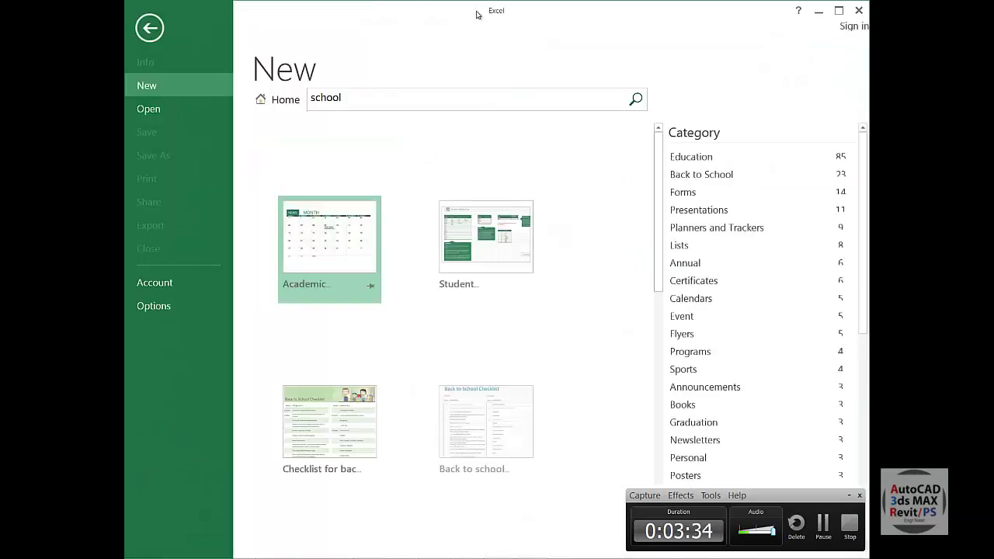
scroll(429, 335, "down", 5)
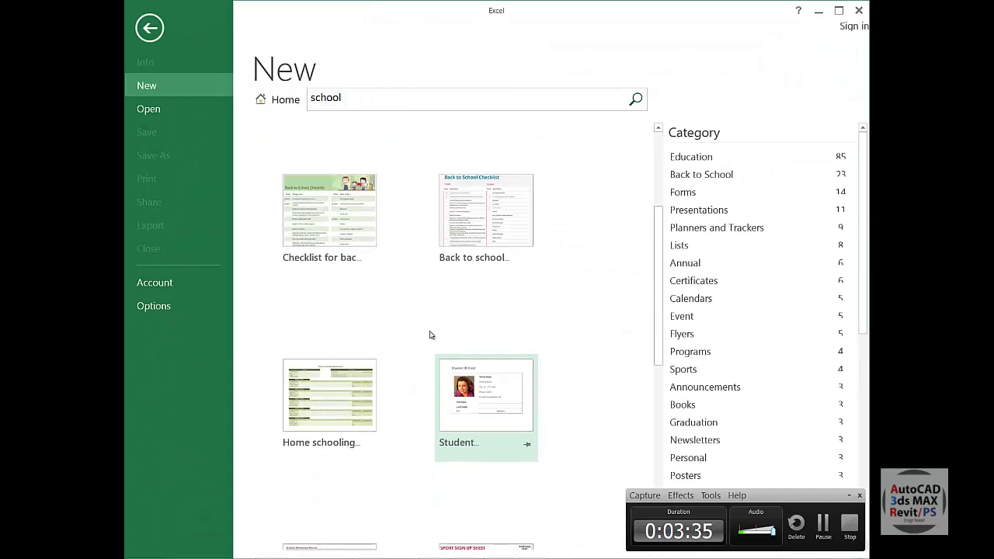
scroll(415, 337, "down", 1)
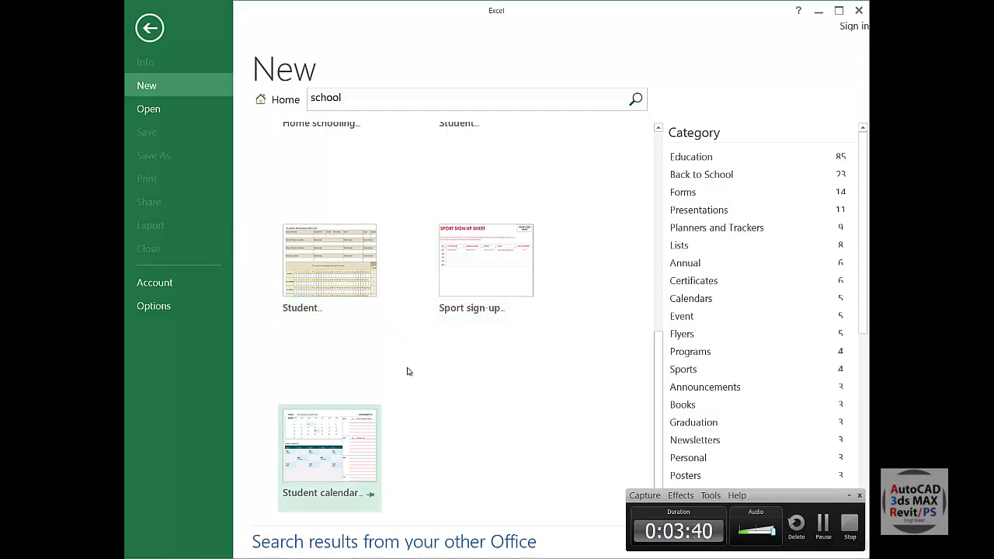
left_click(342, 275)
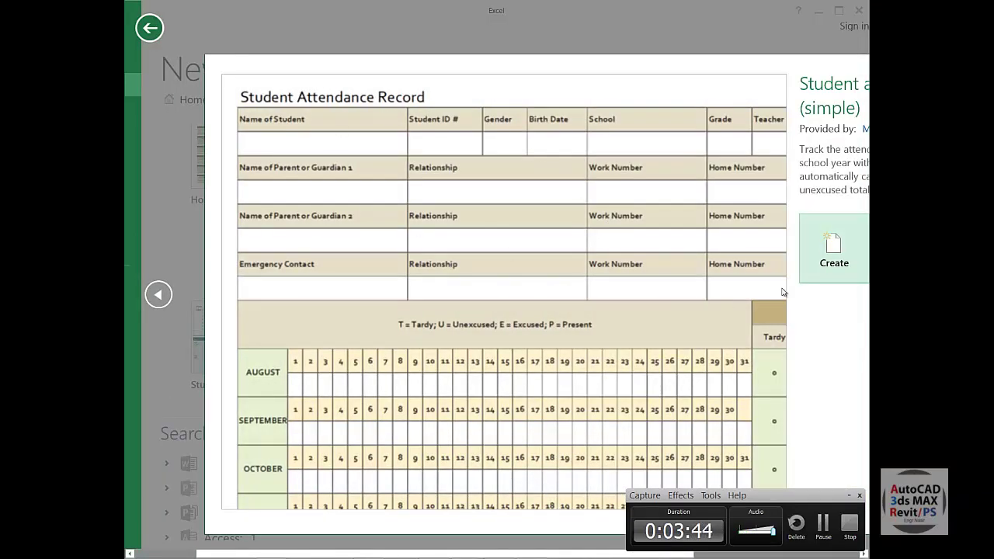
left_click(838, 256)
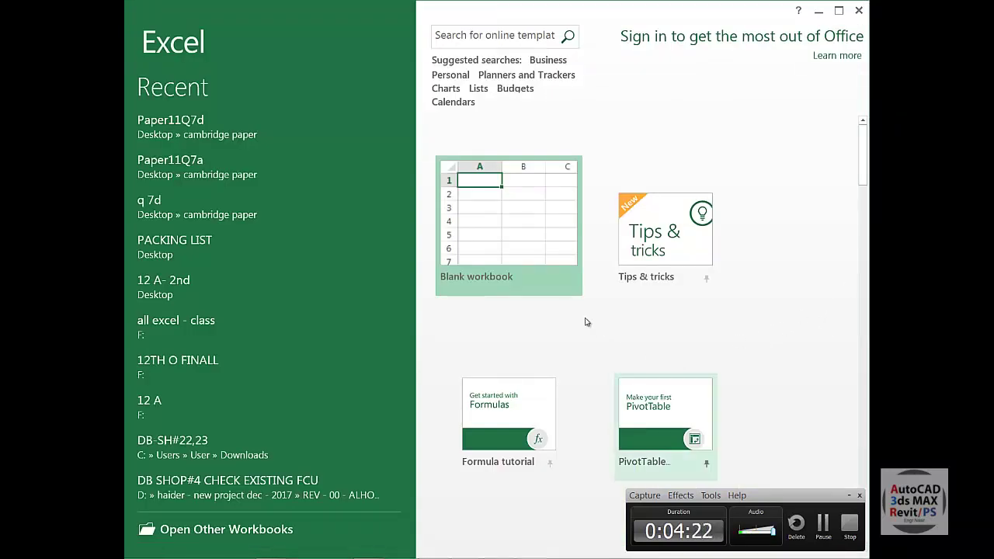
Start blank workbook Book1 and browse the ribbon tabs, finishing on Page Layout.
left_click(511, 215)
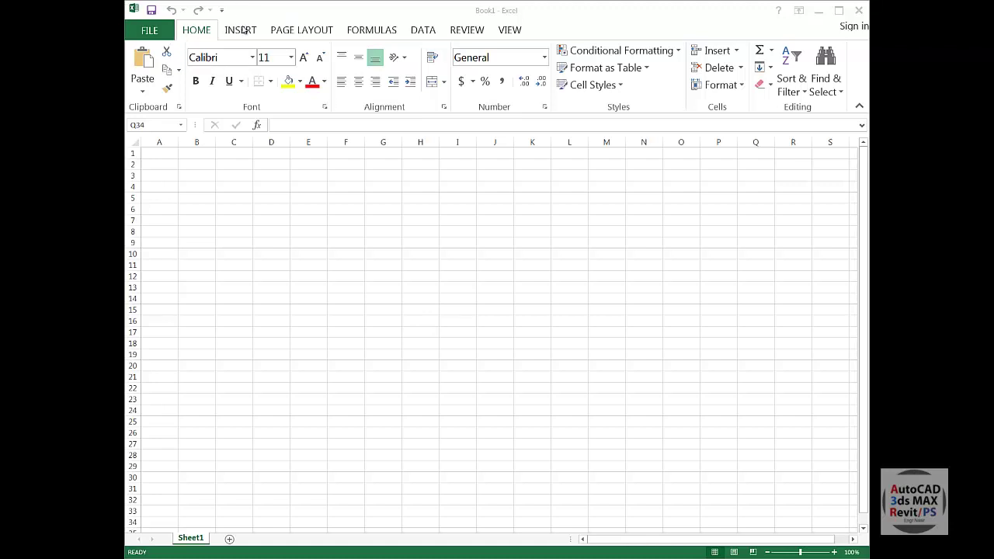
left_click(316, 32)
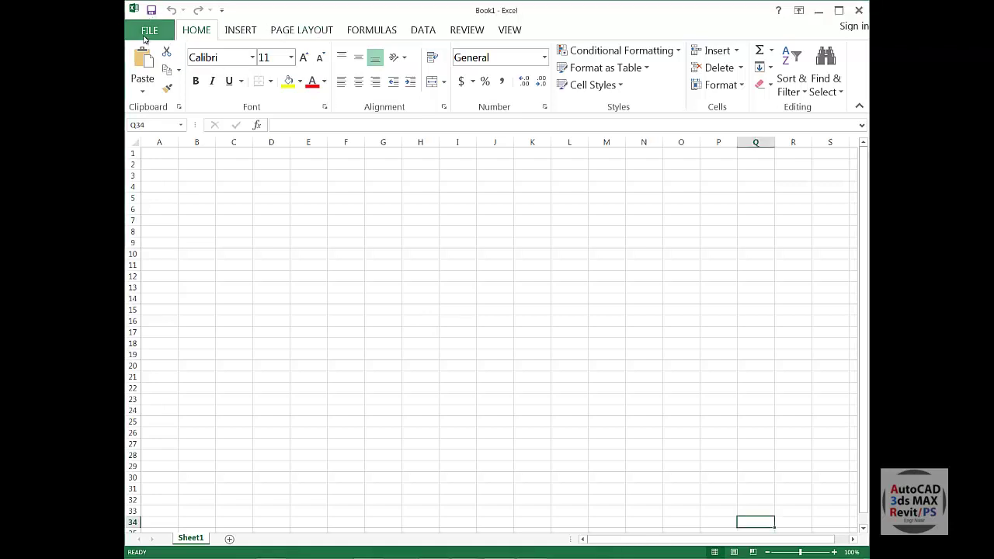
left_click(244, 34)
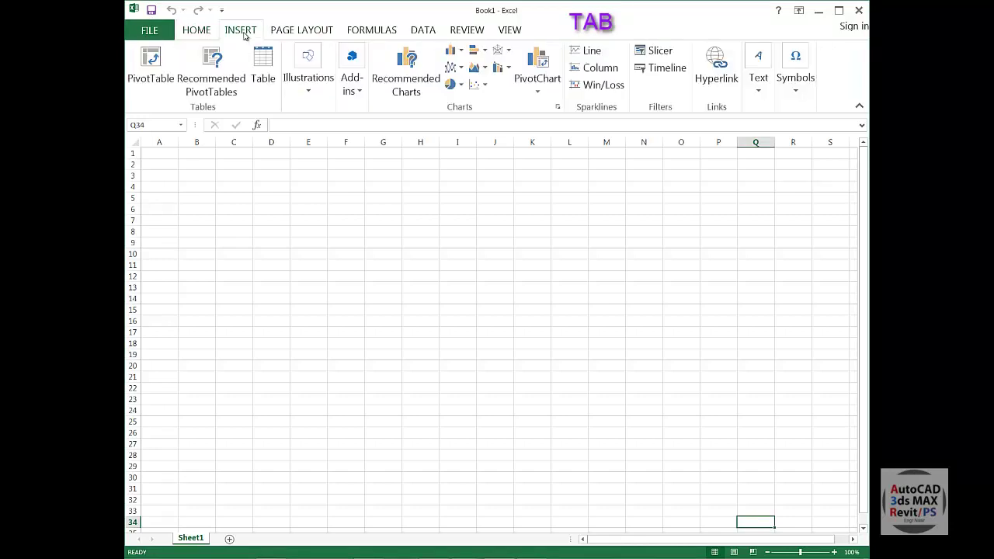
left_click(285, 34)
left_click(382, 34)
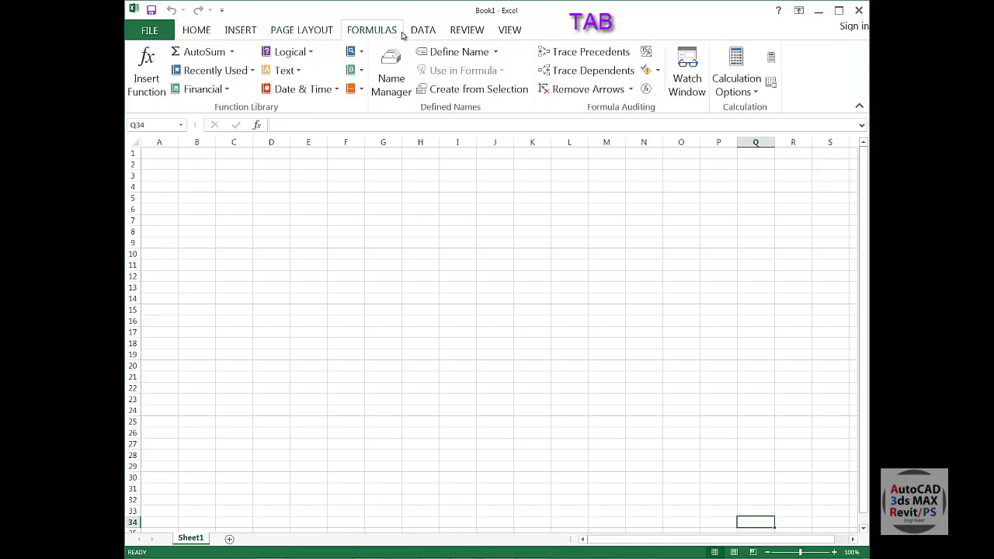
left_click(428, 35)
left_click(453, 29)
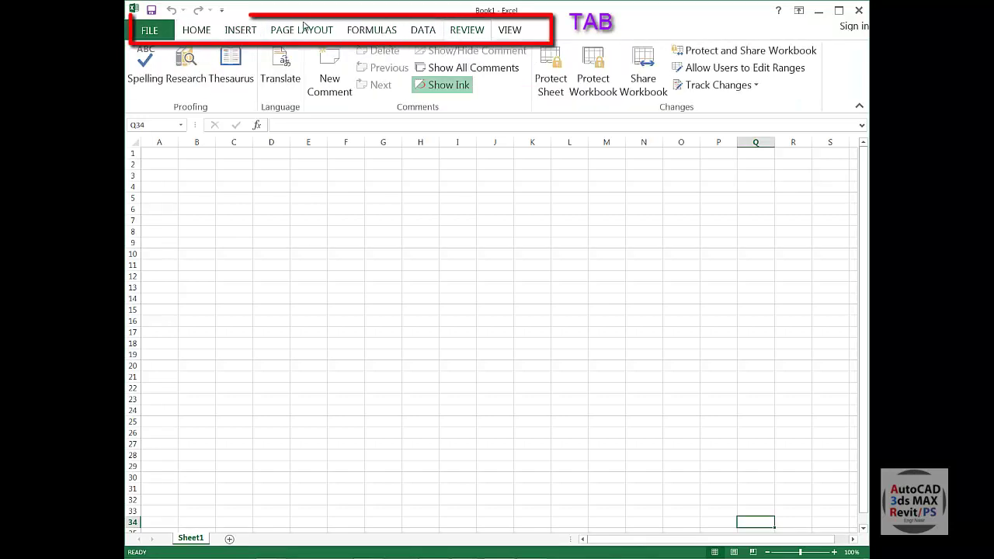
left_click(200, 30)
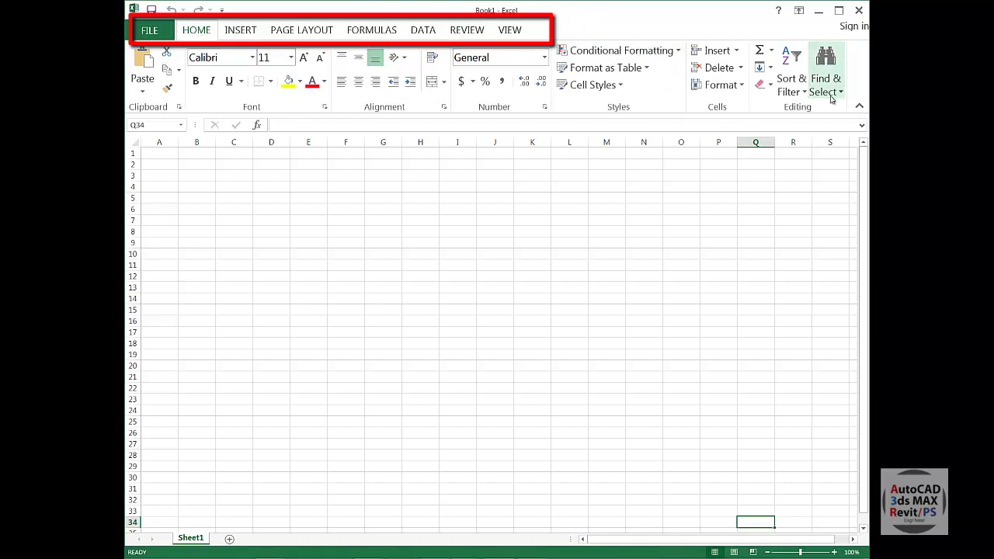
left_click(292, 35)
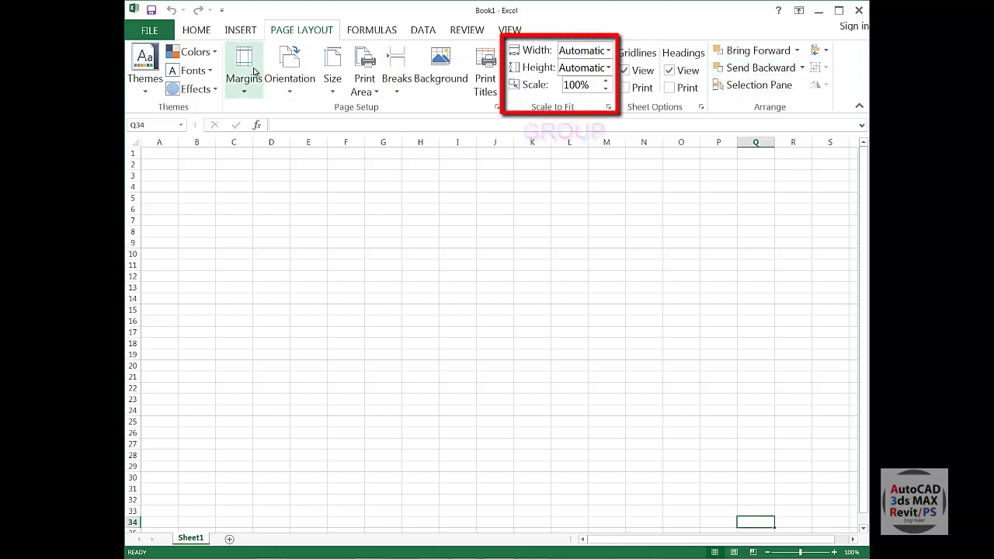
left_click(546, 265)
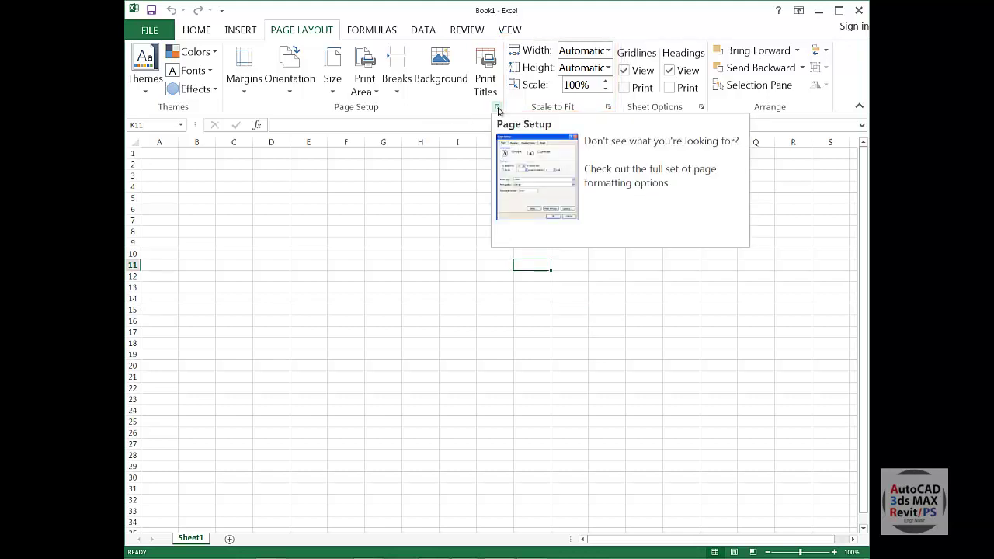
left_click(498, 108)
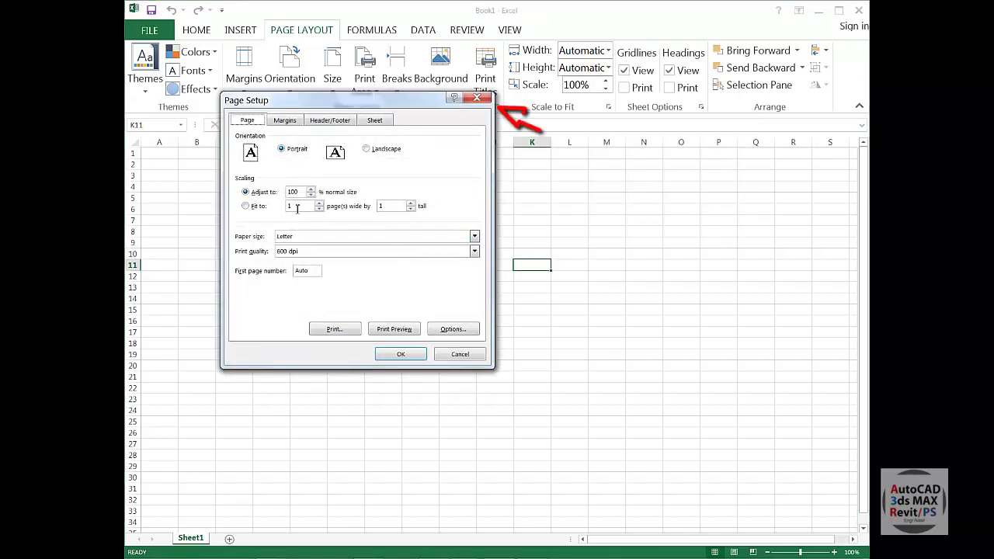
left_click(477, 98)
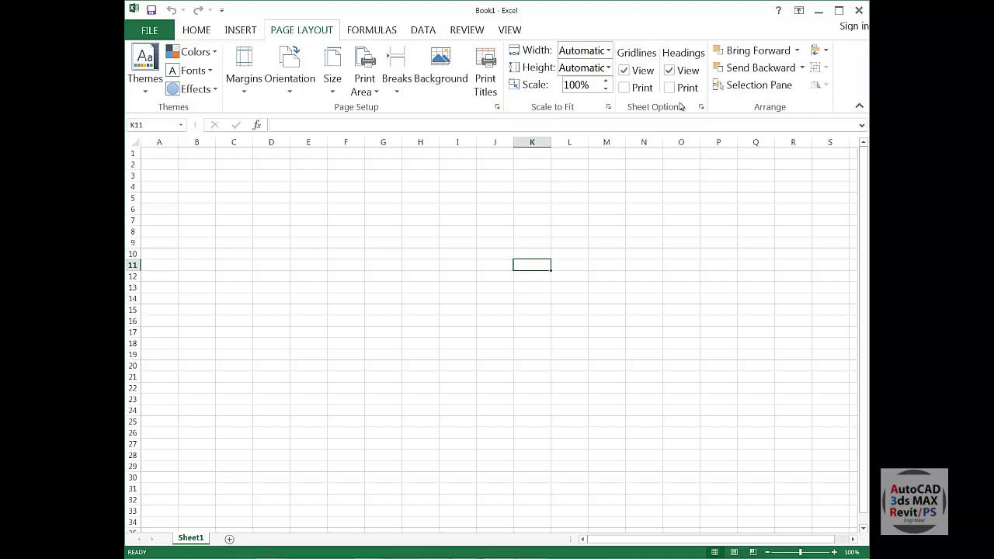
left_click(702, 108)
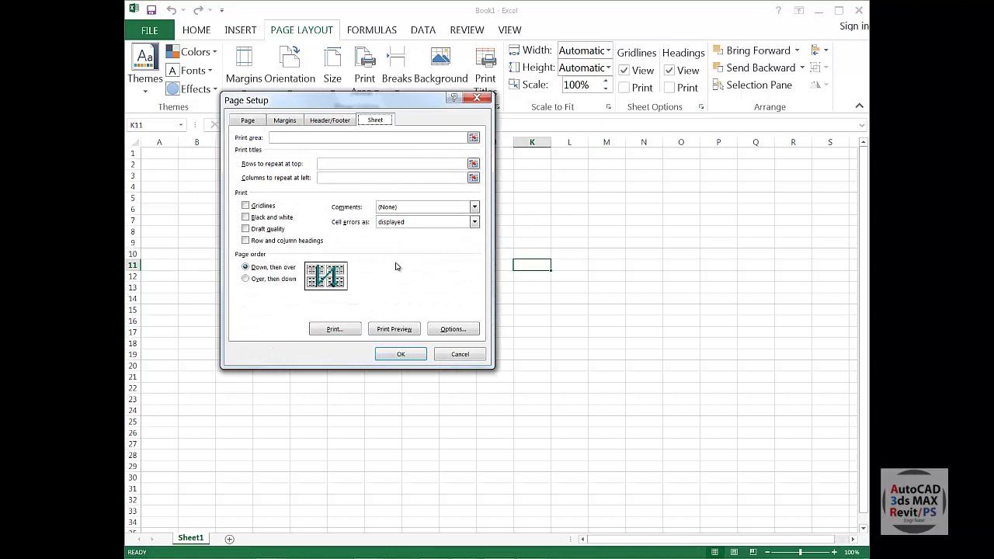
left_click(477, 99)
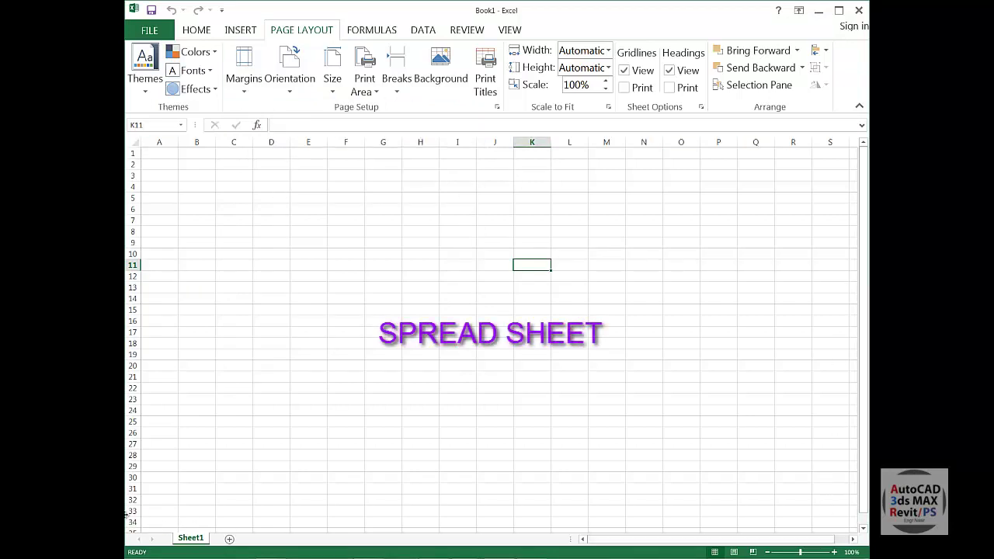
left_click(243, 216)
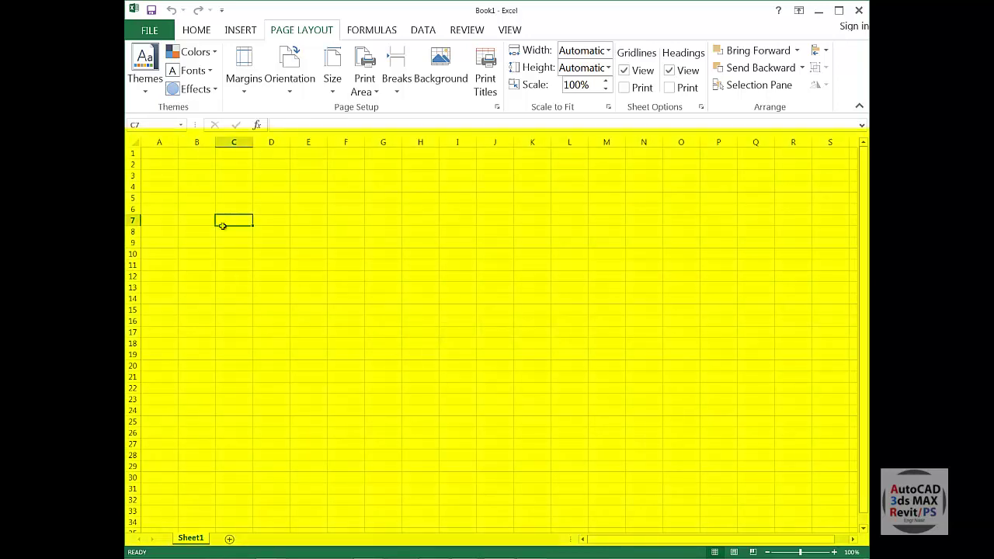
left_click(235, 142)
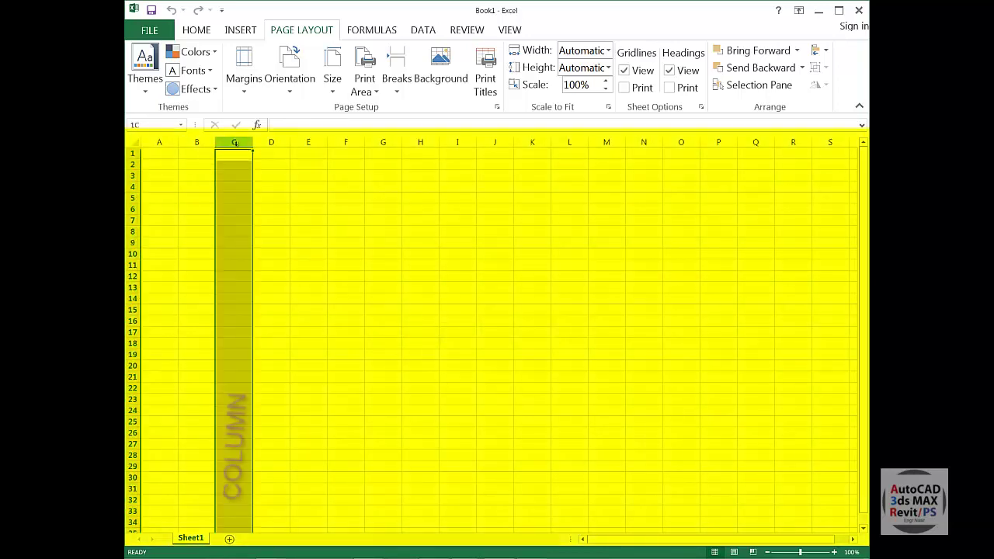
left_click(133, 242)
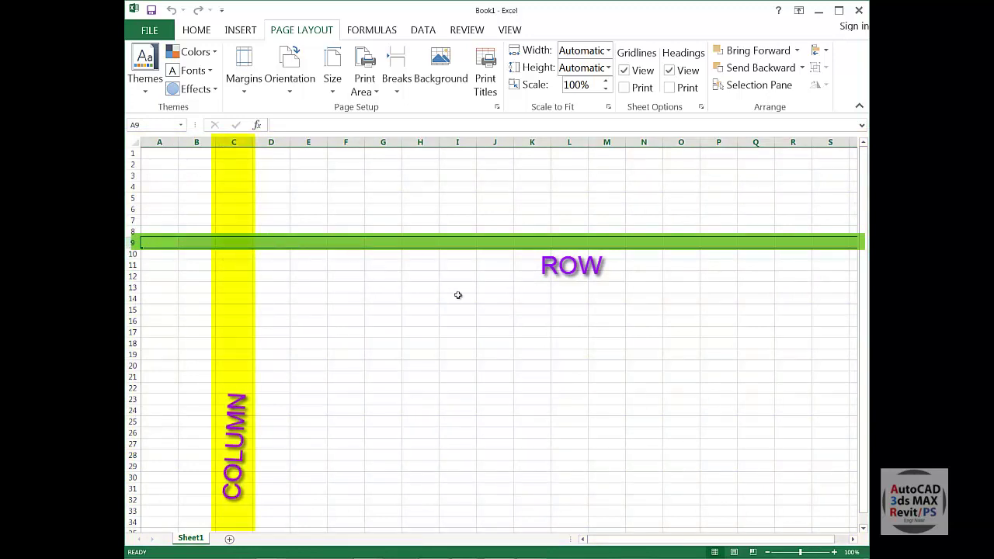
left_click(508, 329)
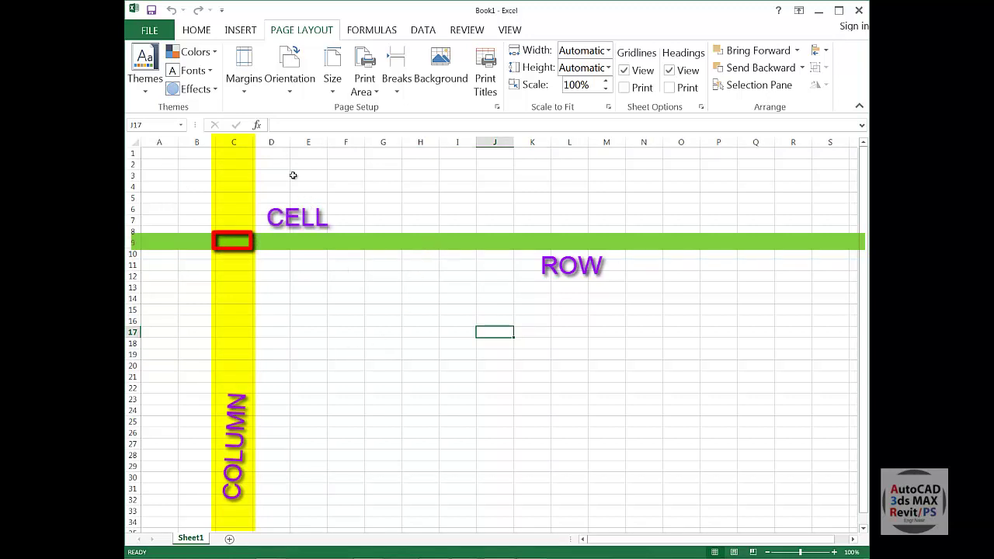
left_click(272, 287)
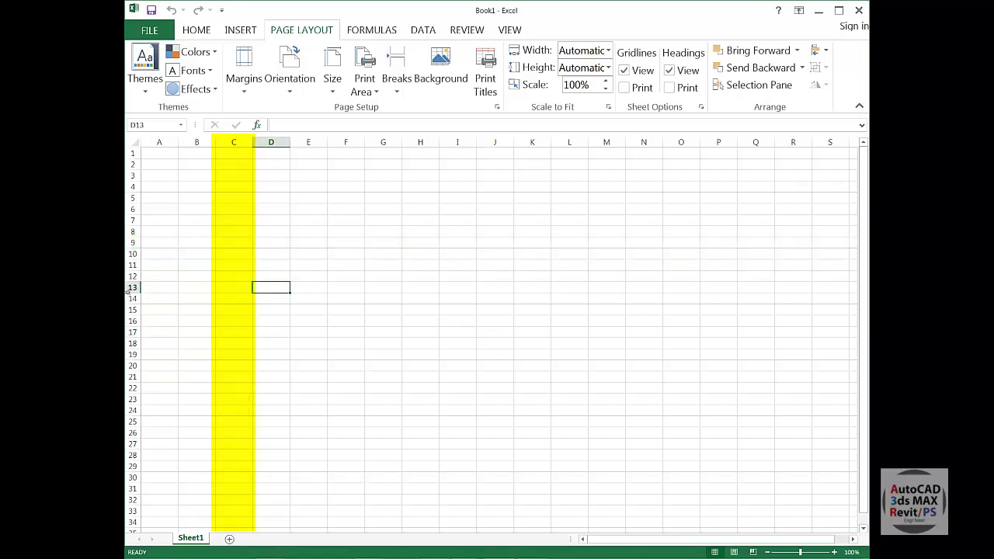
left_click(285, 337)
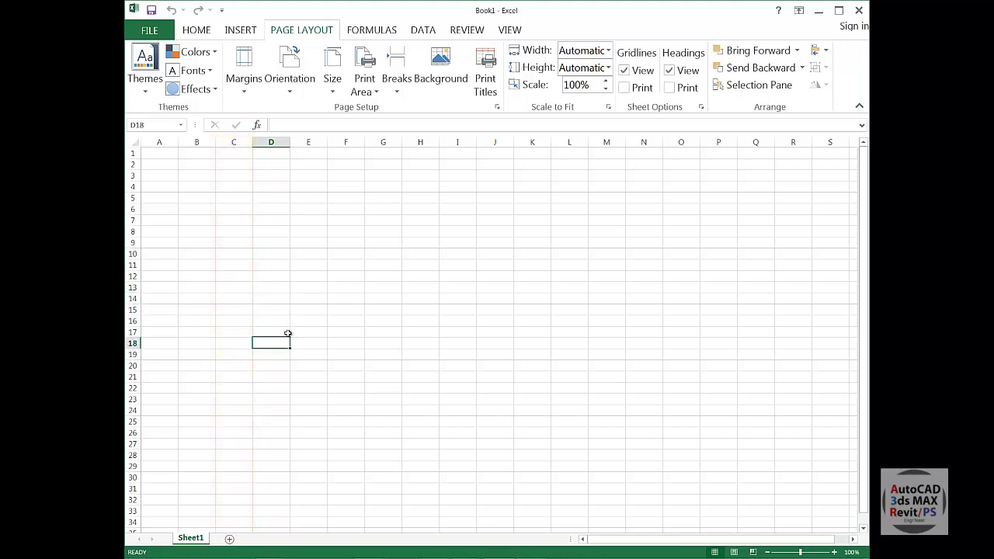
left_click(266, 289)
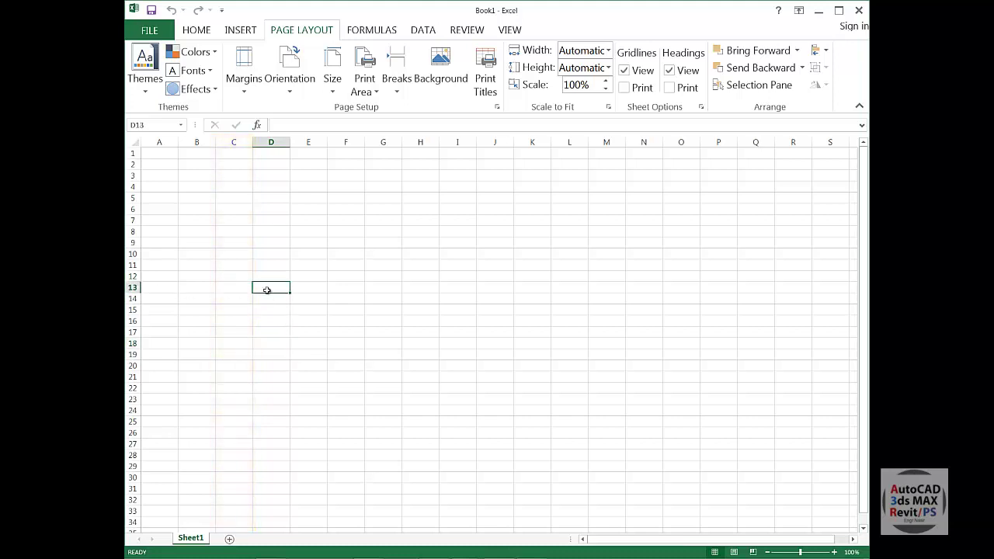
left_click(339, 335)
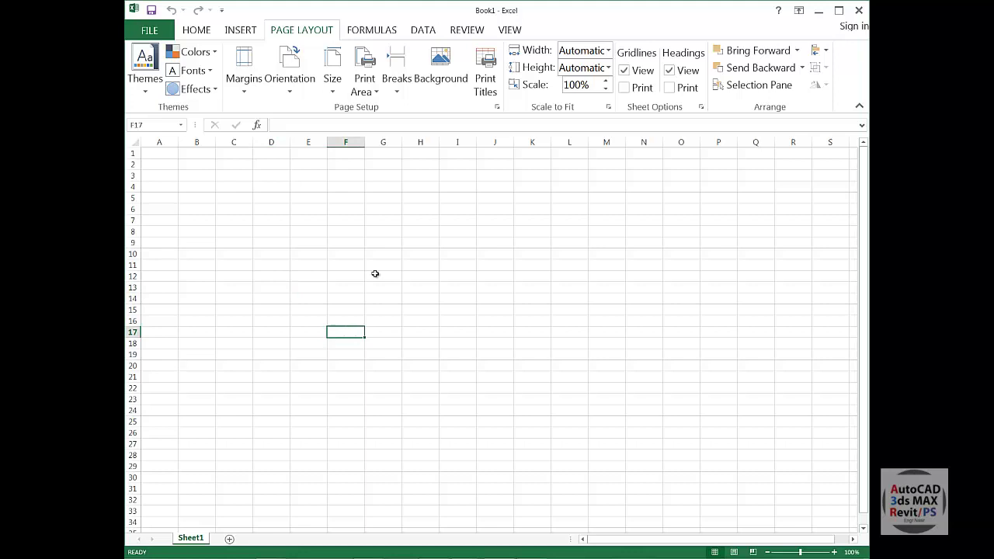
left_click(592, 301)
left_click(456, 211)
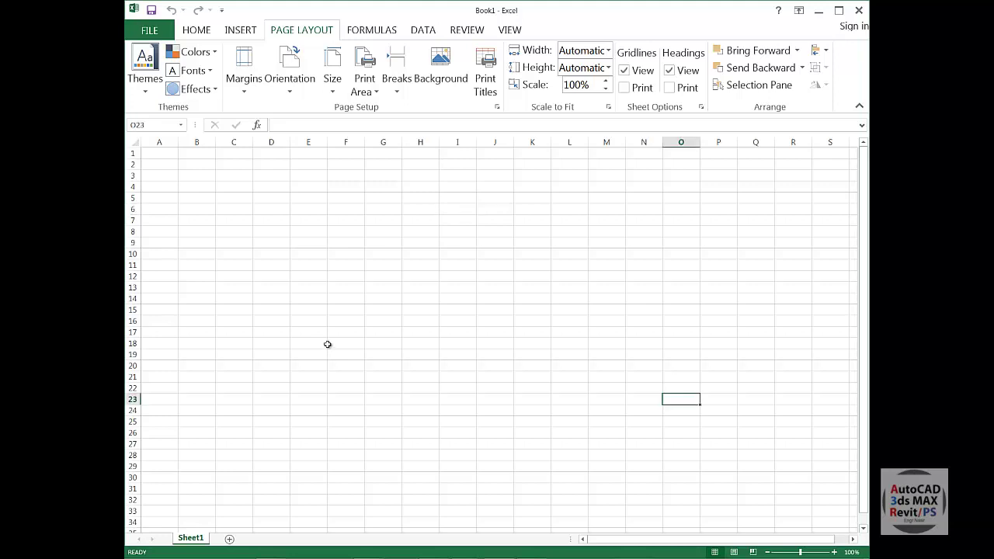
left_click(309, 259)
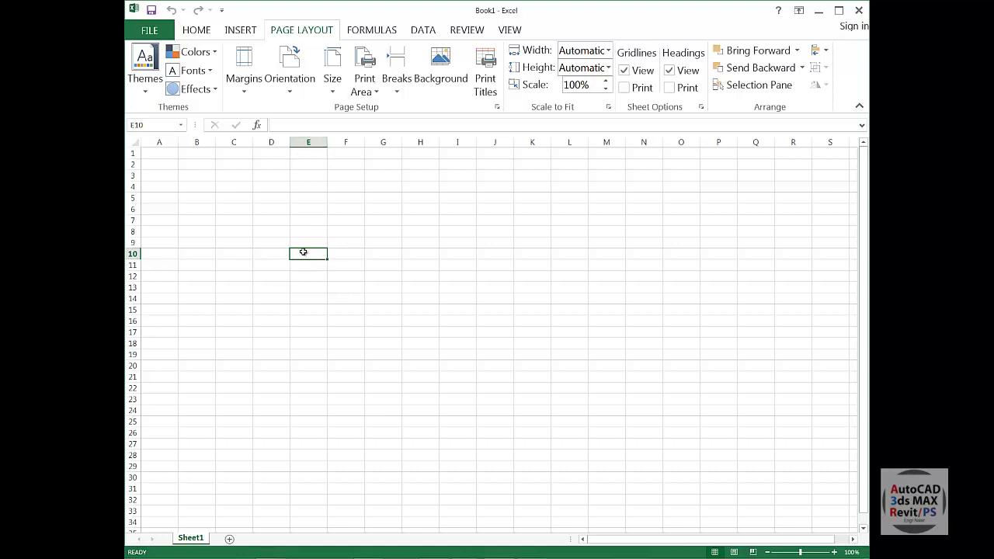
left_click(395, 309)
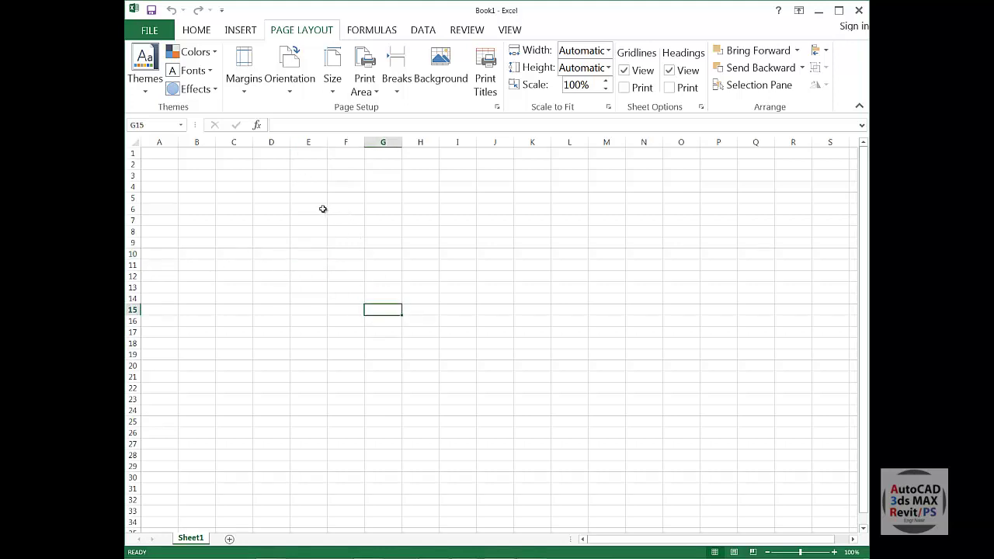
left_click(480, 264)
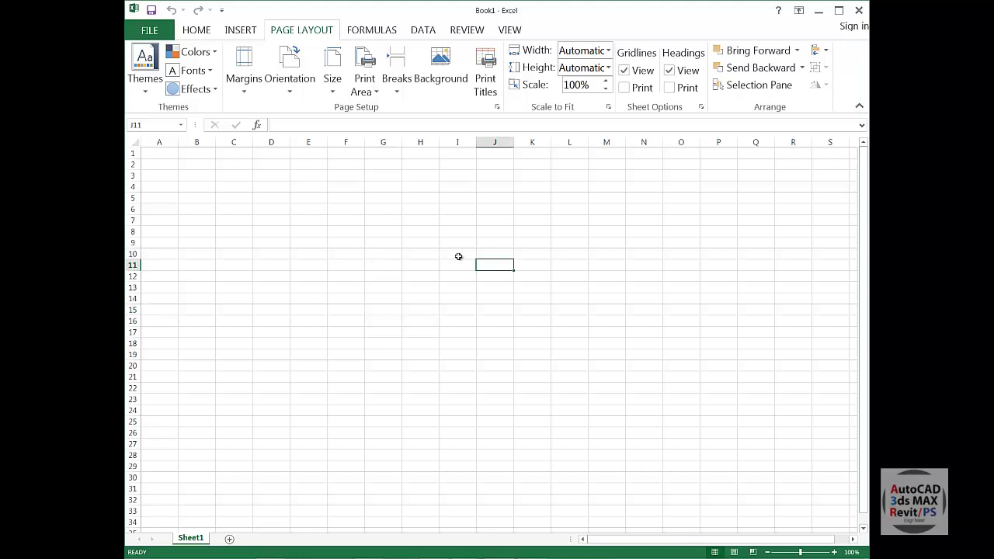
left_click(388, 274)
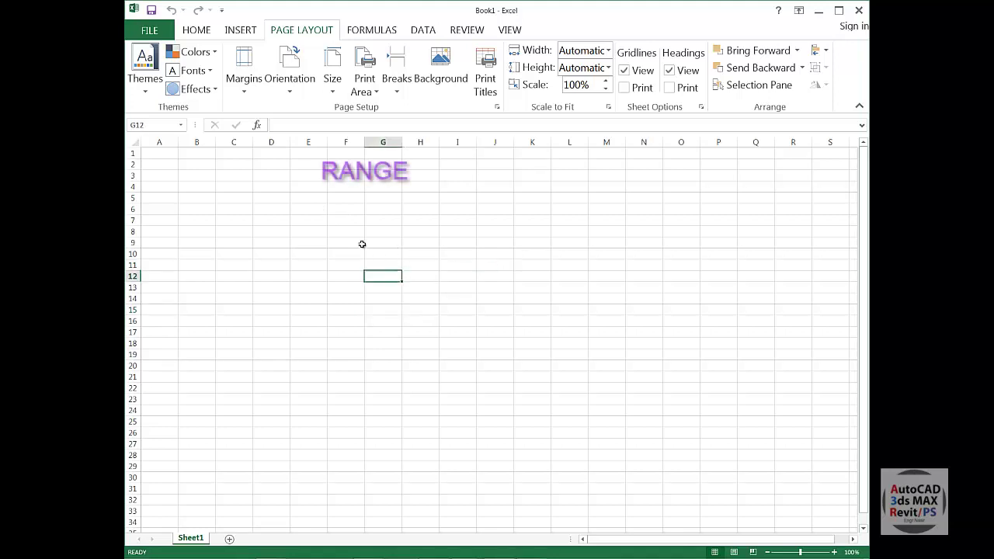
left_click(299, 211)
left_click_drag(312, 216, 408, 276)
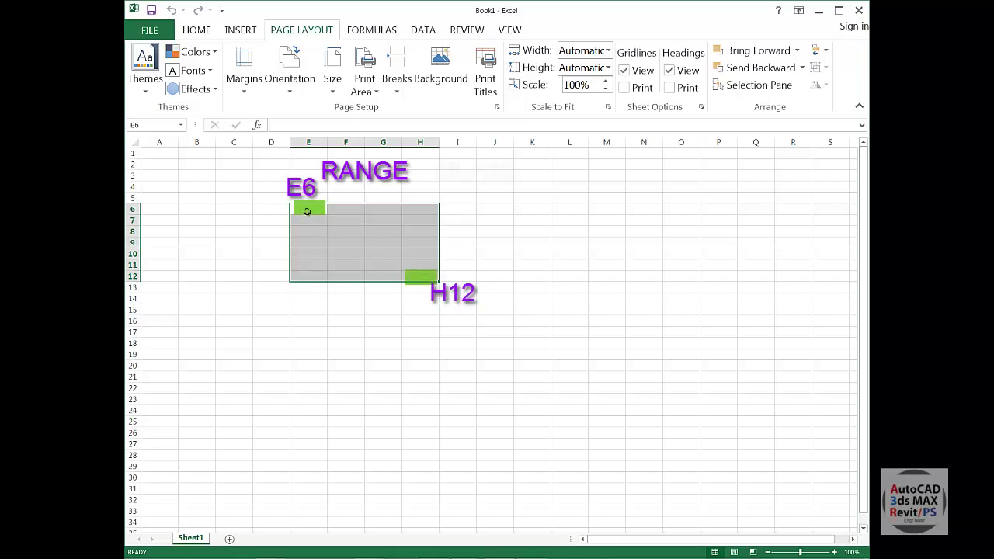
left_click(418, 276)
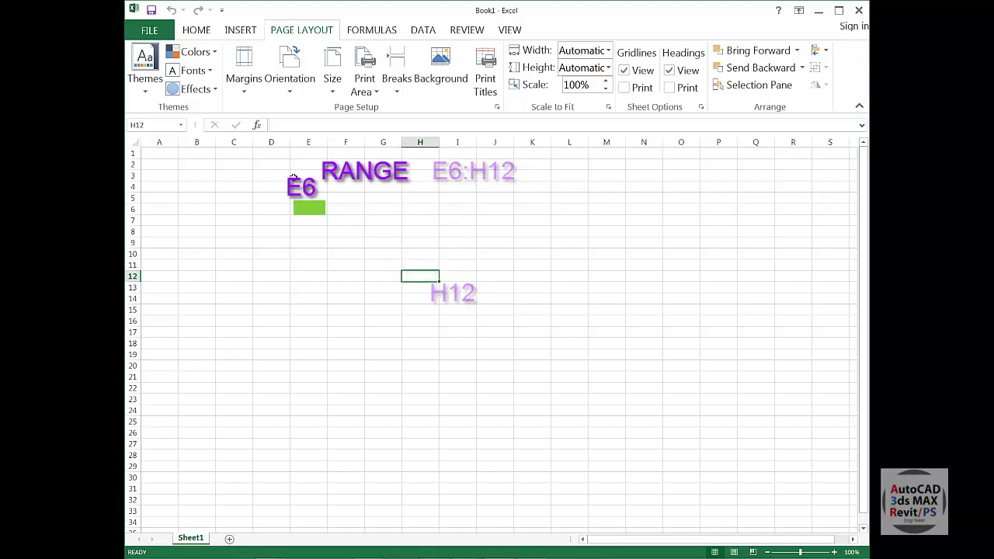
left_click(272, 141)
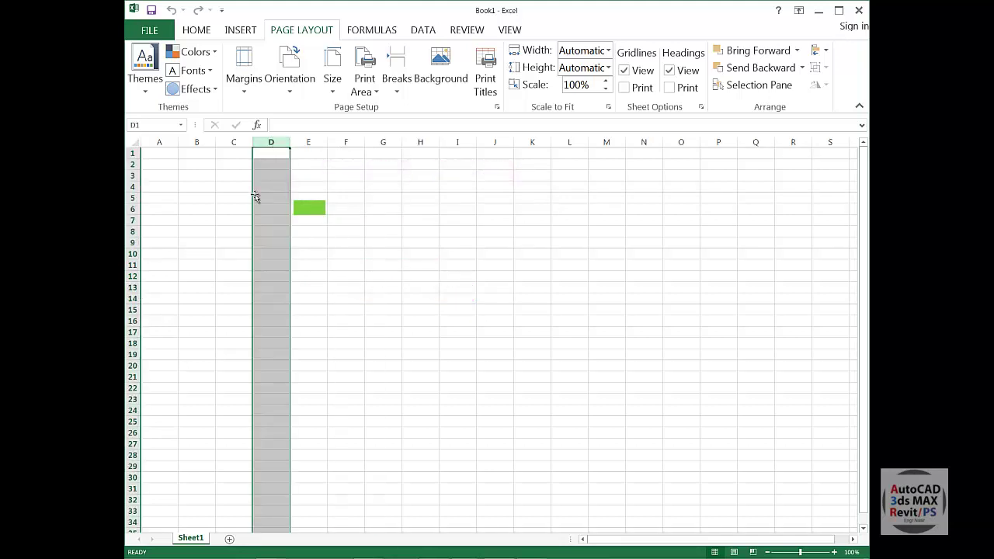
left_click(131, 242)
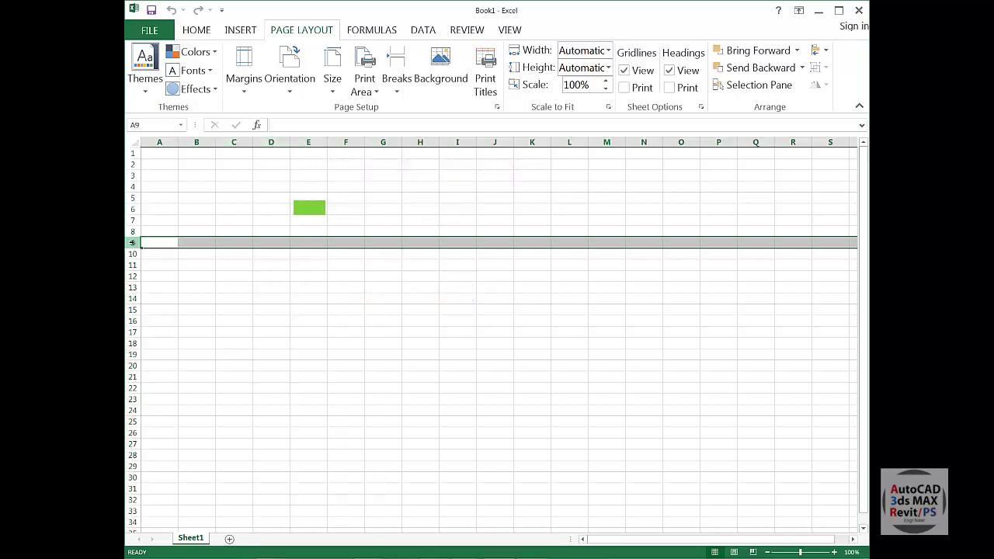
left_click(314, 245)
left_click_drag(382, 342, 378, 333)
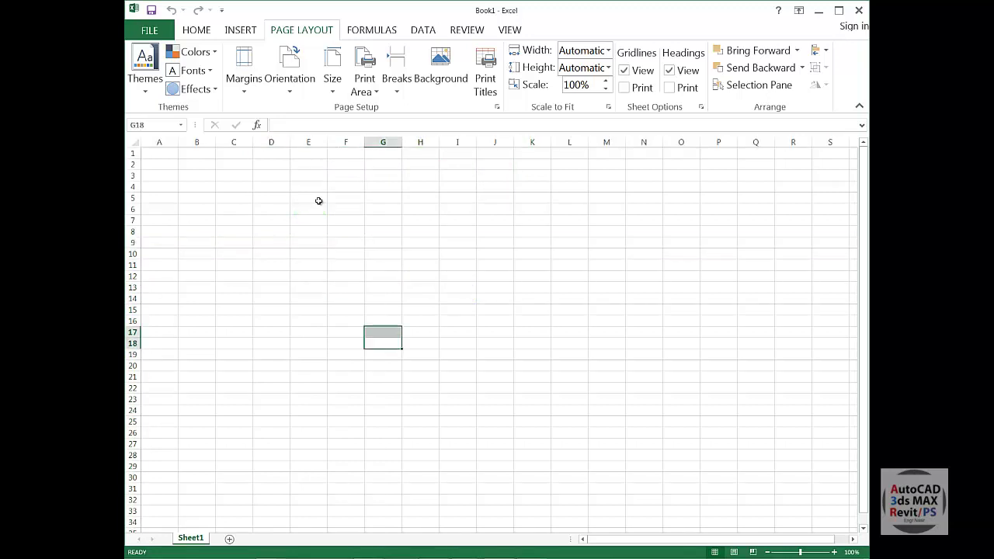
left_click_drag(319, 201, 543, 359)
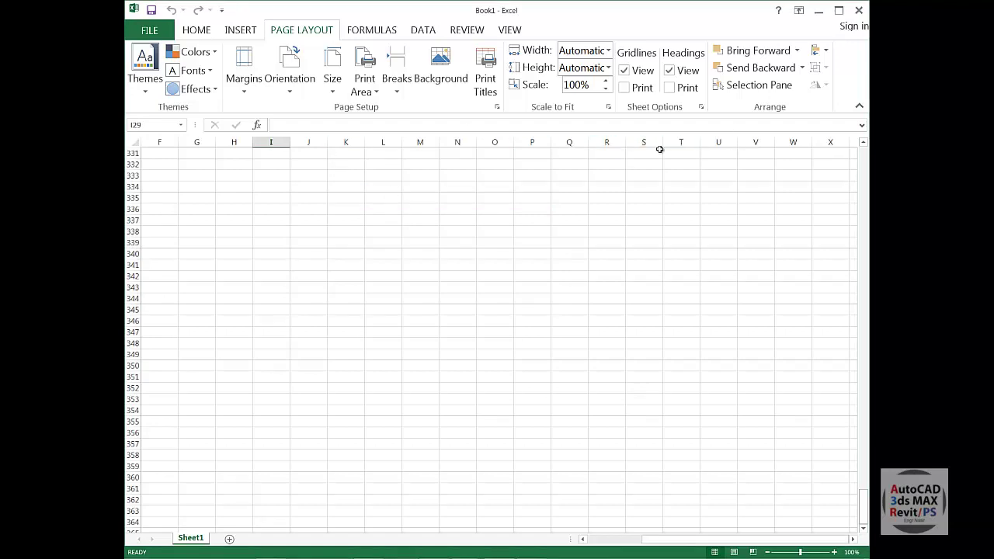
Scroll around the empty Sheet1 and return to the top-left near row 1.
scroll(249, 317, "up", 11)
scroll(249, 317, "up", 20)
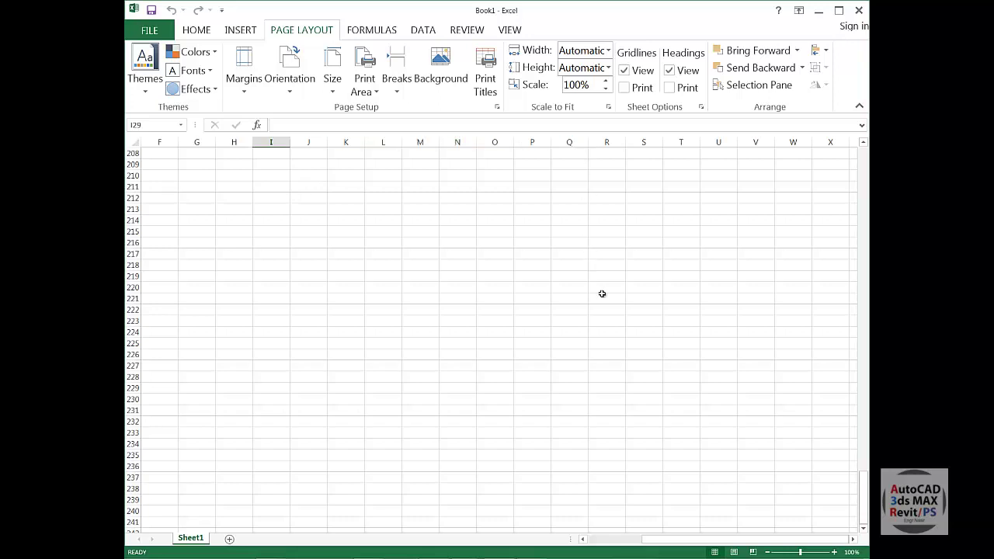
left_click_drag(852, 538, 852, 539)
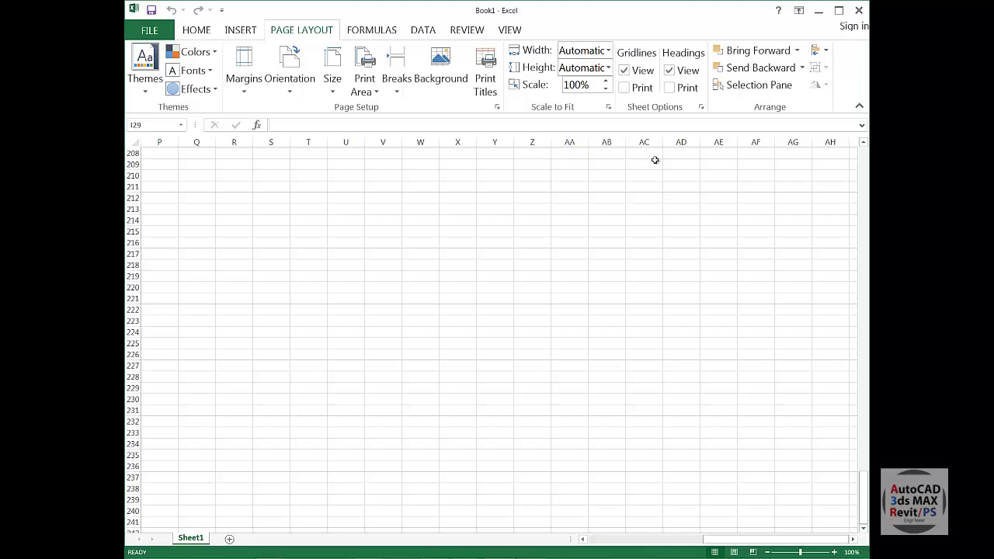
left_click(852, 539)
left_click_drag(853, 539, 853, 539)
left_click_drag(582, 540, 583, 542)
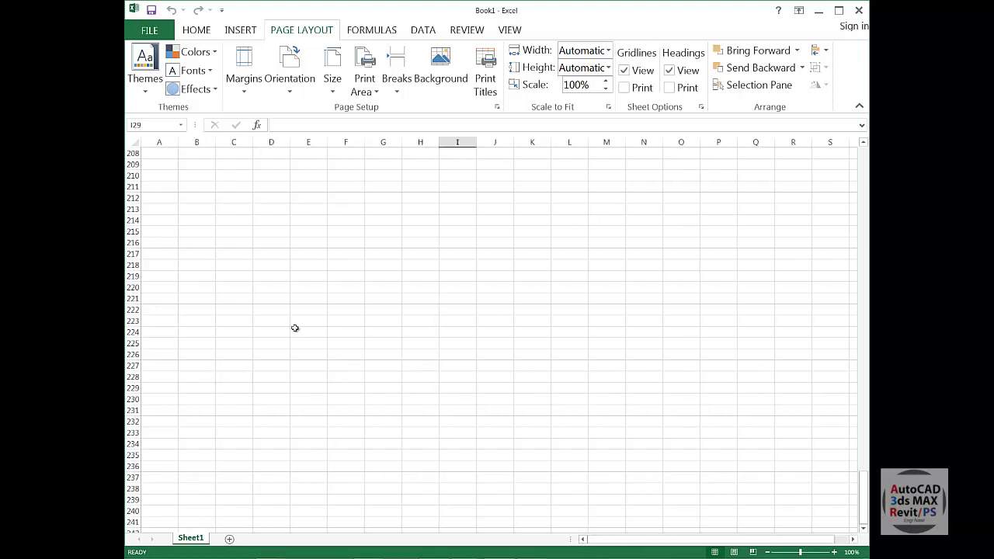
scroll(215, 186, "up", 20)
scroll(175, 182, "up", 10)
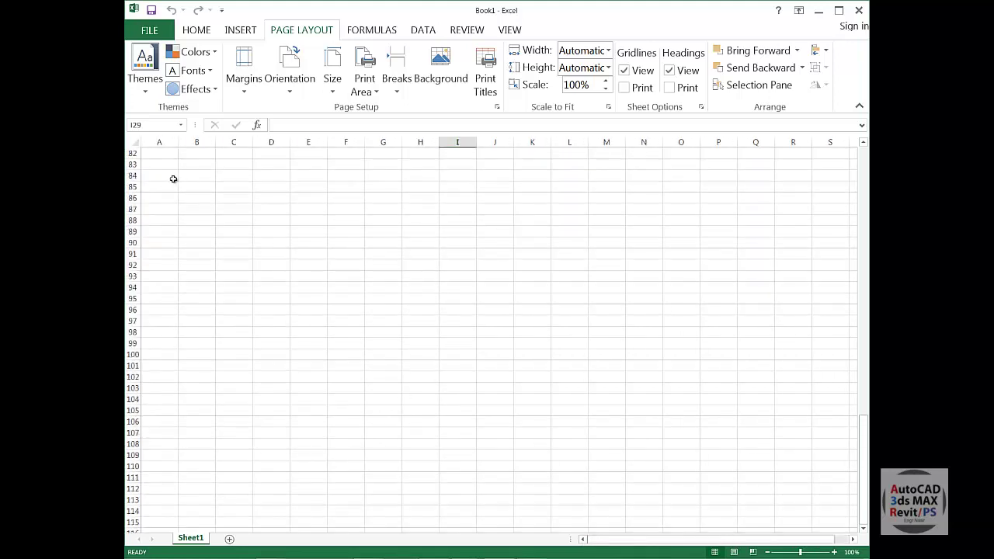
scroll(173, 184, "down", 20)
scroll(222, 310, "down", 6)
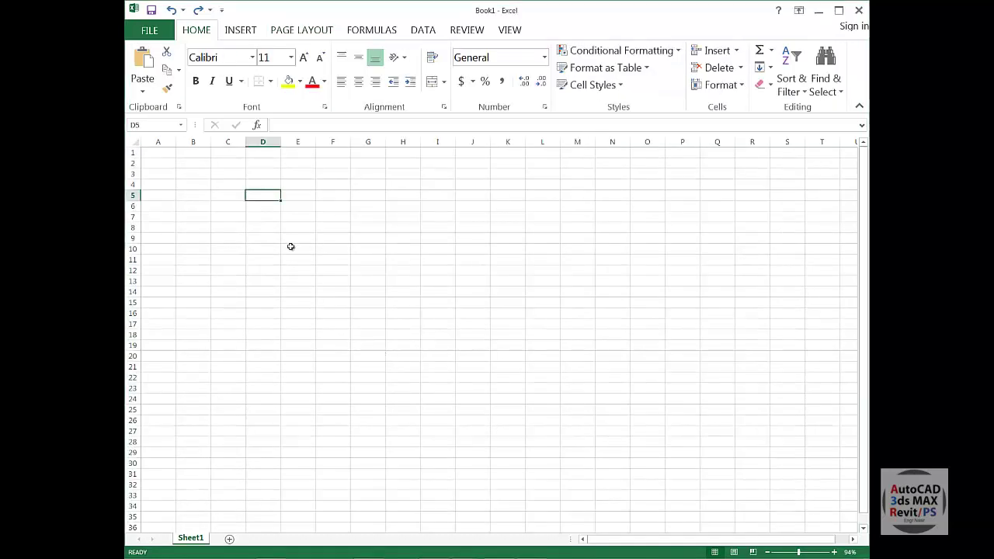
Enter the heading NAME in D5, then type a person's full name into D8.
left_click(268, 295)
left_click(263, 196)
left_click(308, 269)
left_click(264, 197)
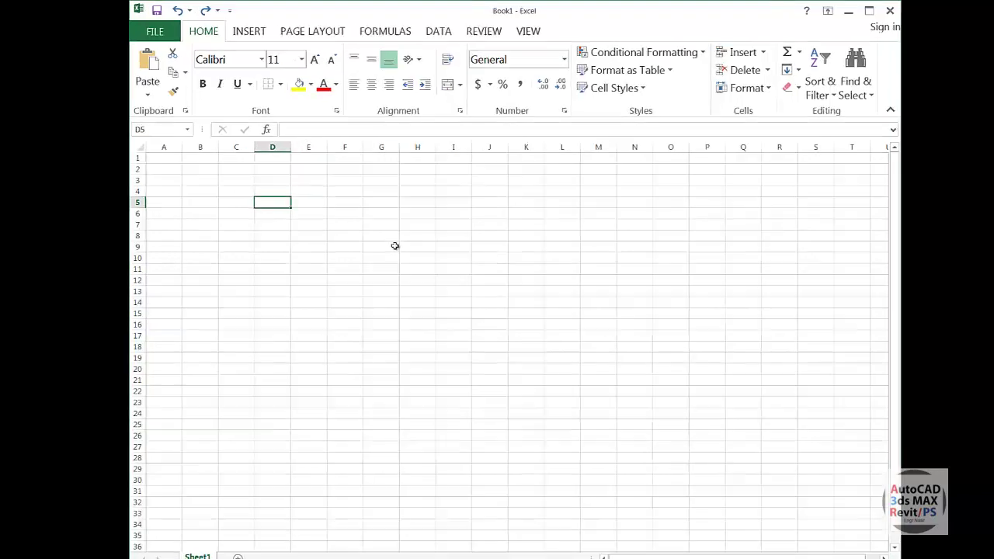
type("nam")
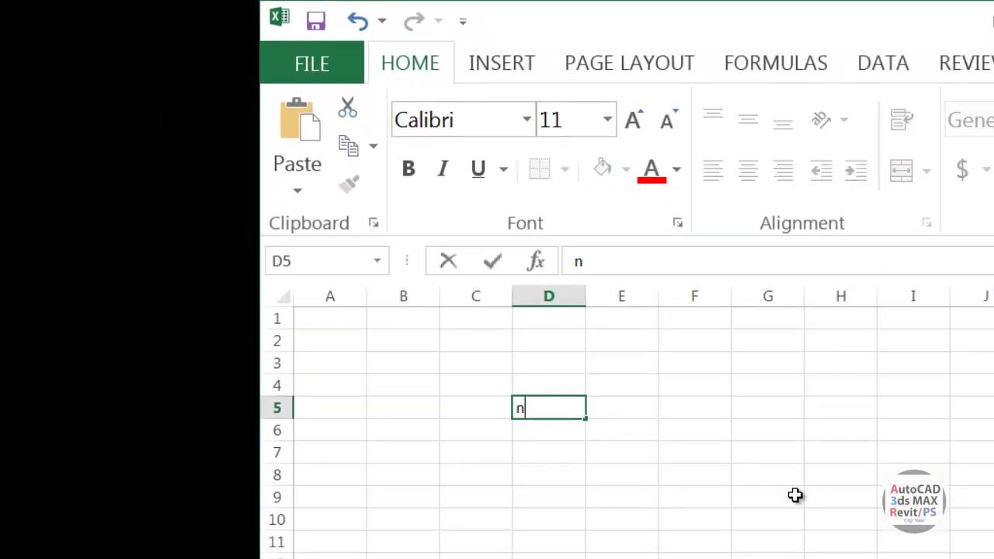
key("BackSpace")
key("BackSpace")
key("BackSpace")
type("NAME")
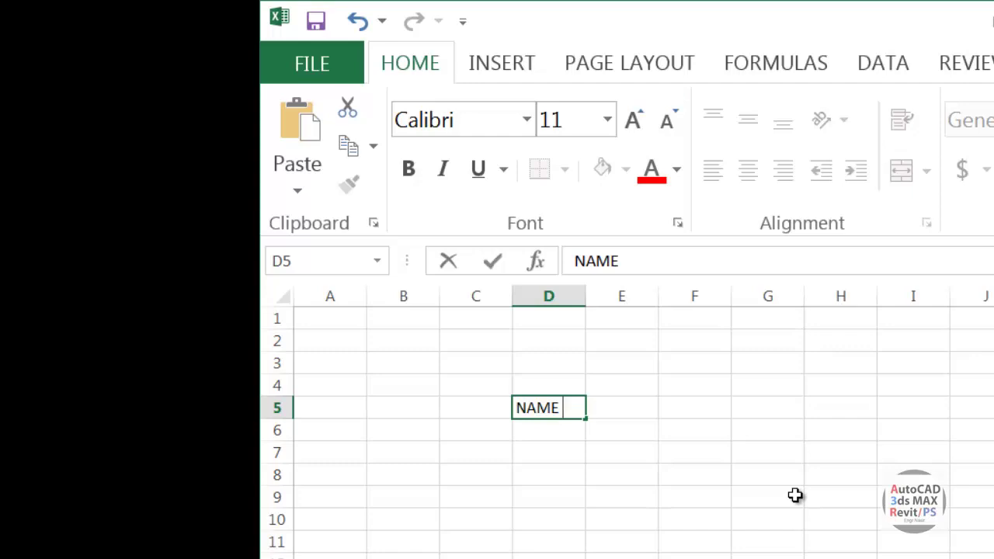
left_click(777, 521)
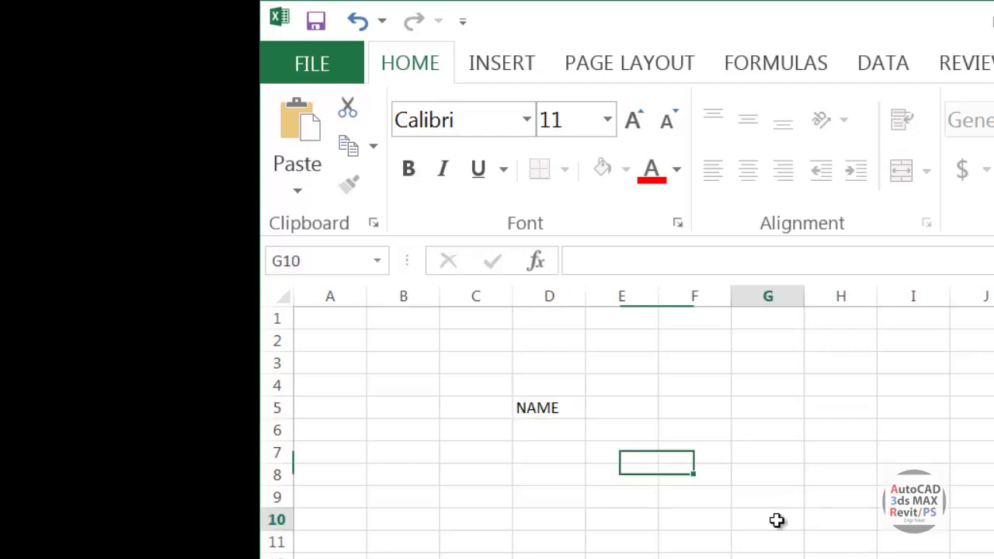
left_click(548, 473)
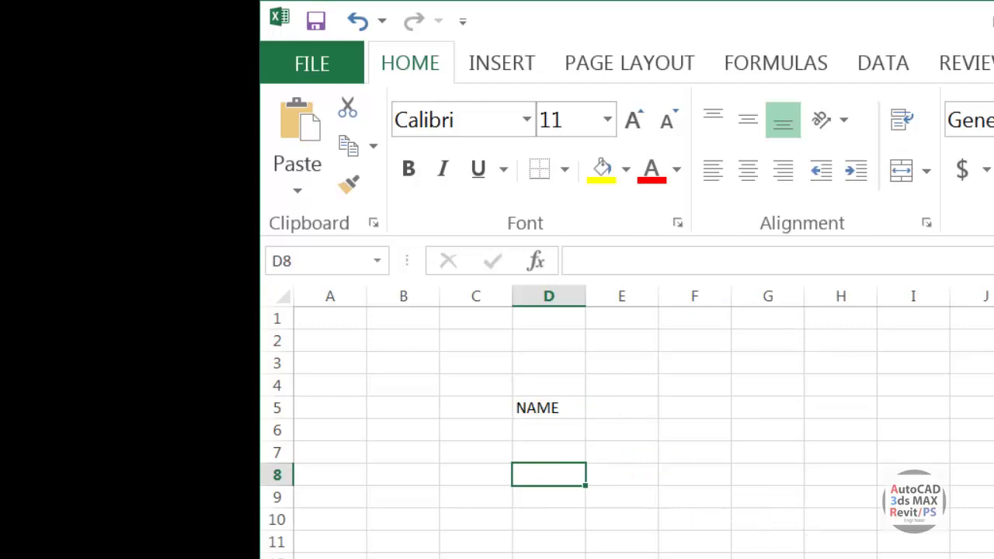
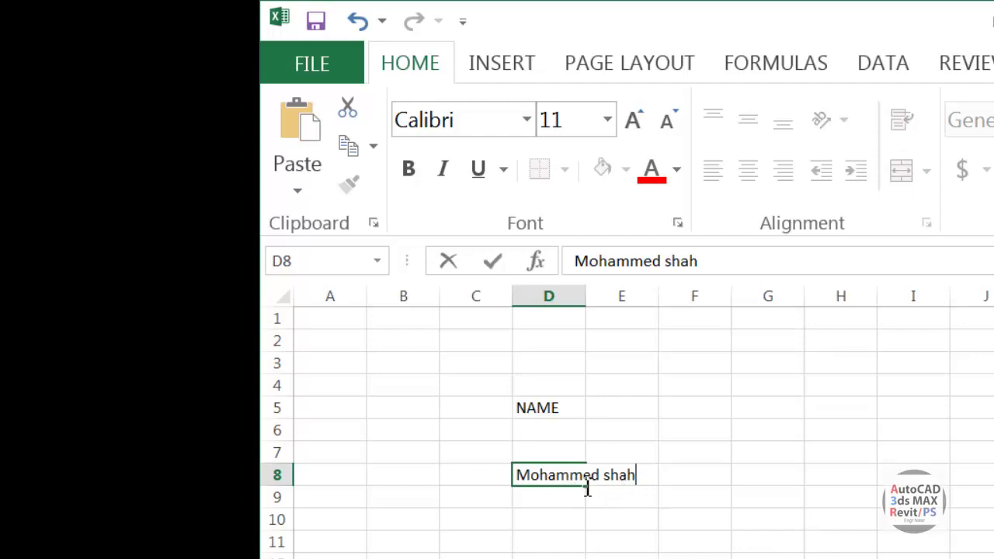
Commit the name in D8 and enter filler text 'fdjfh' in E8, cutting the name off.
left_click(629, 554)
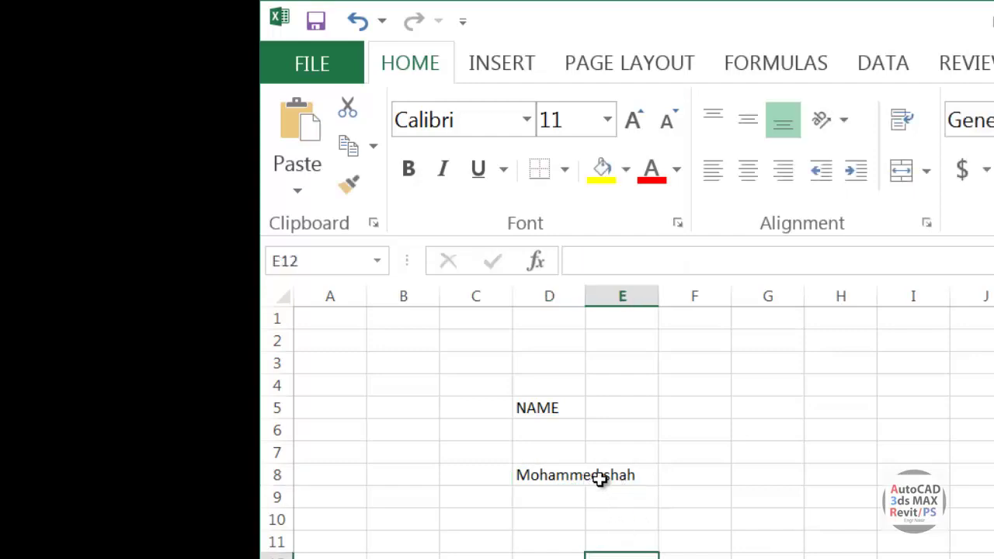
left_click(543, 474)
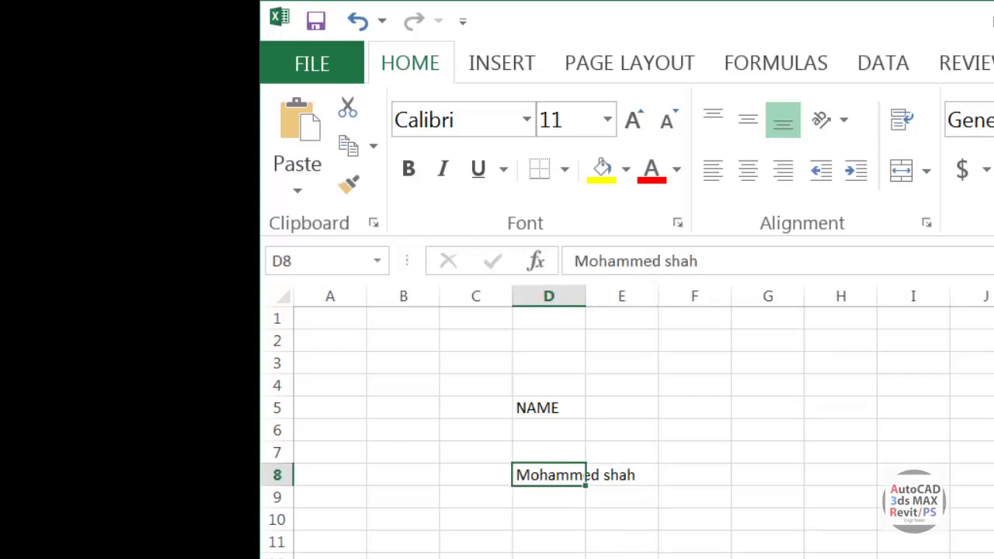
left_click(621, 474)
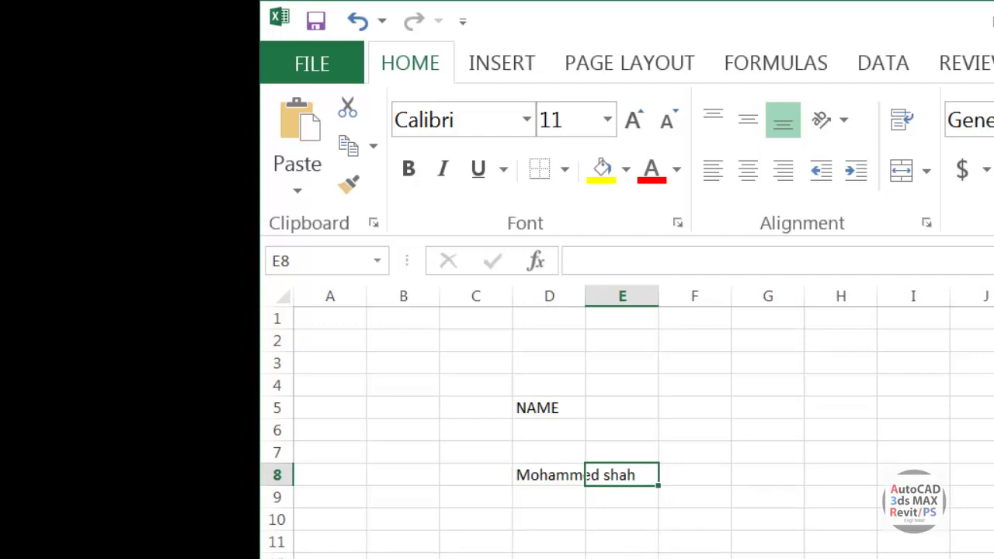
type("fdjfh")
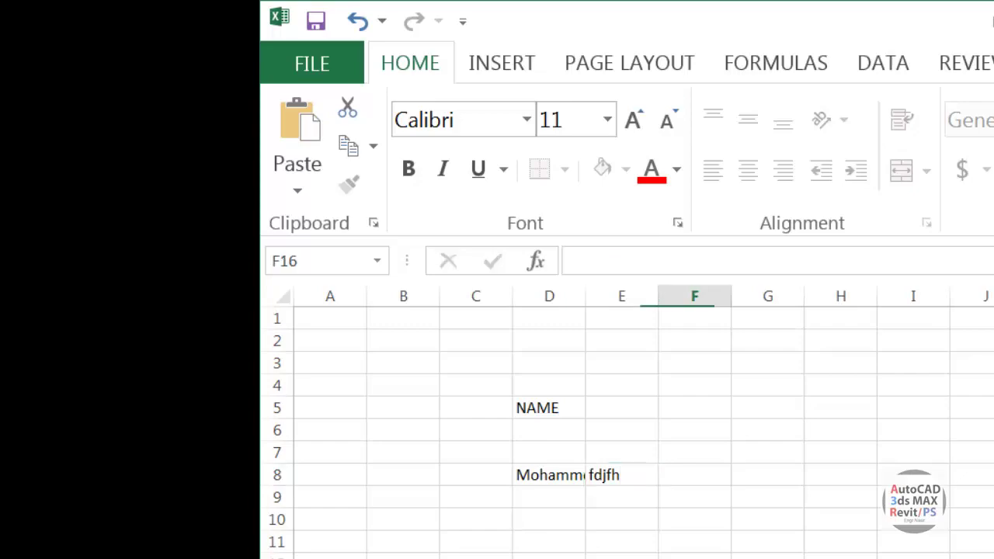
left_click(548, 477)
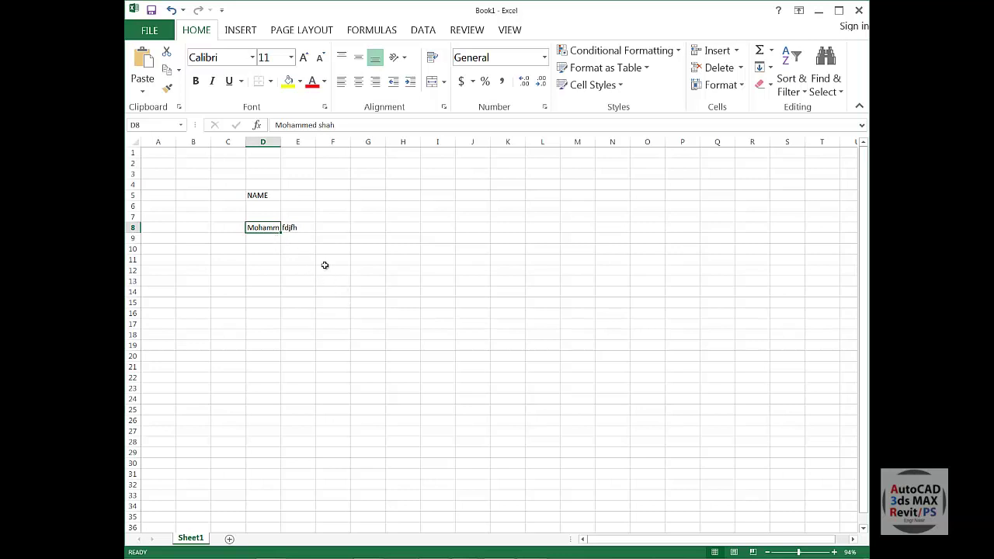
Try widening column D by dragging and double-clicking its header border to autofit.
left_click(320, 302)
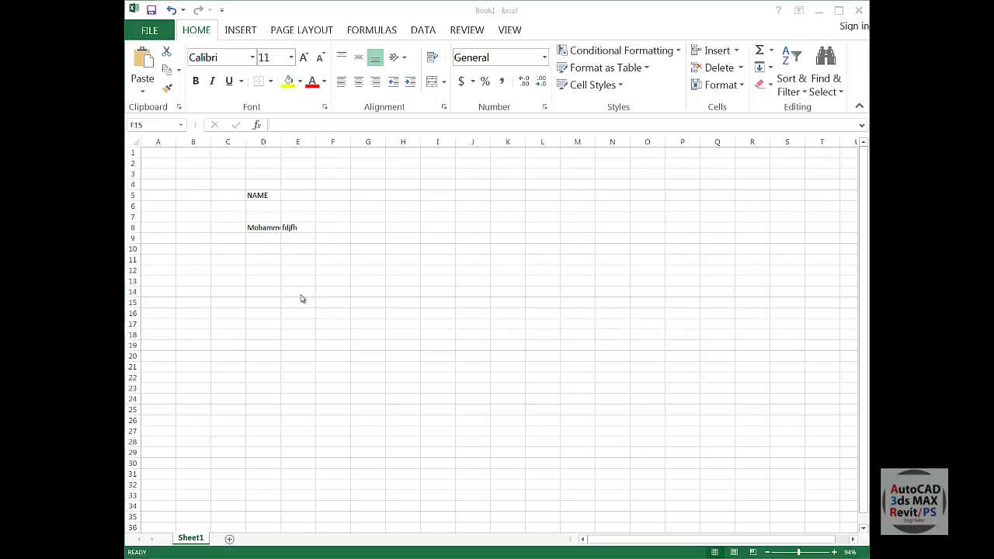
left_click(284, 269)
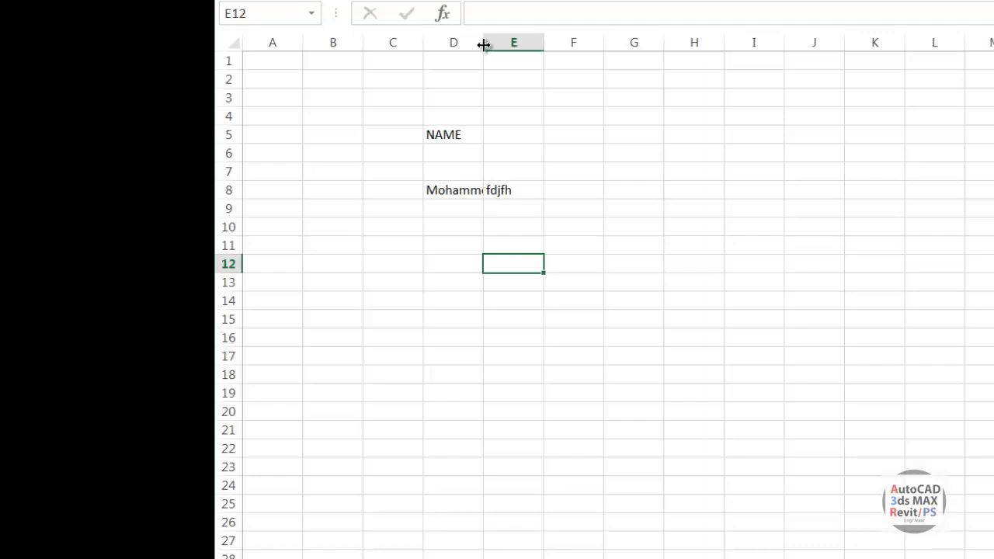
left_click_drag(483, 45, 532, 47)
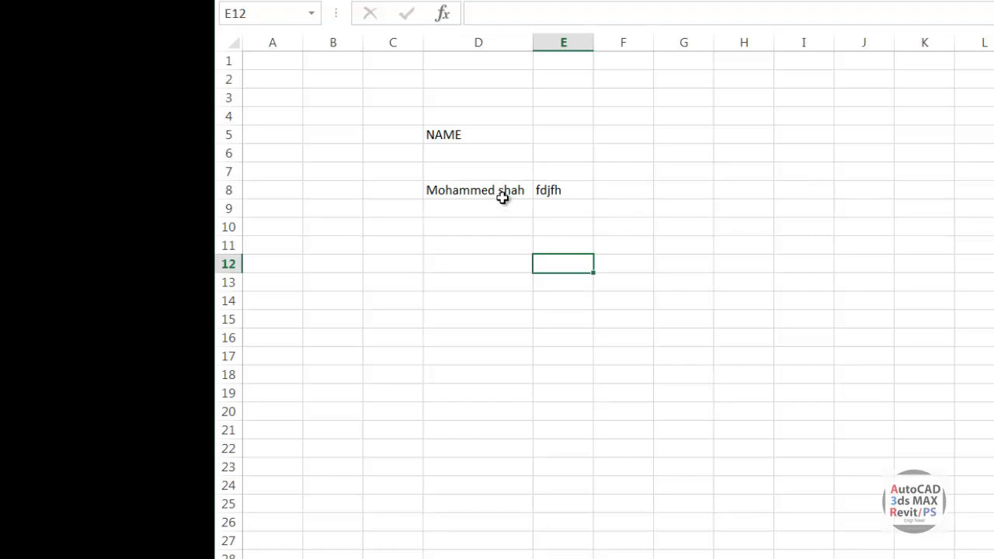
key("ctrl+z")
key("ctrl+z")
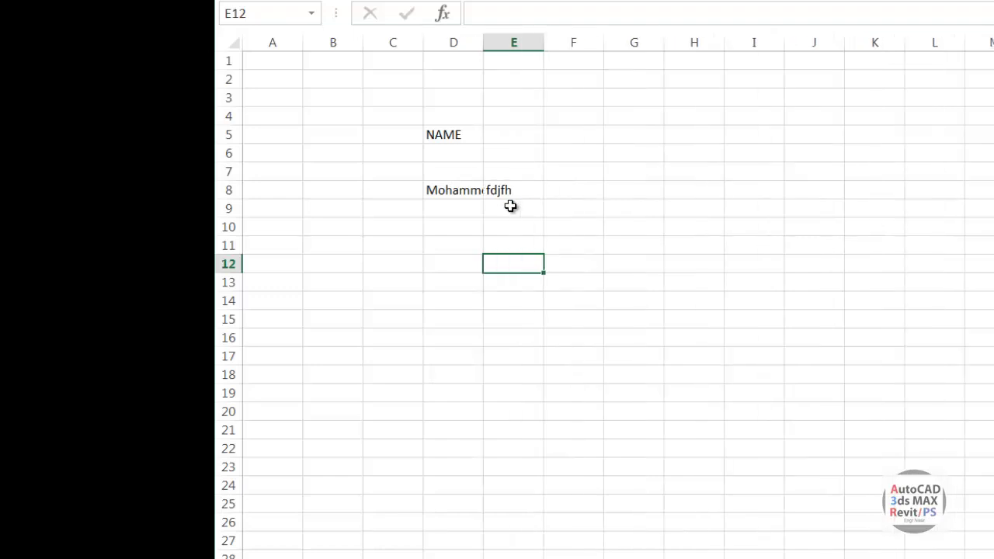
left_click(674, 294)
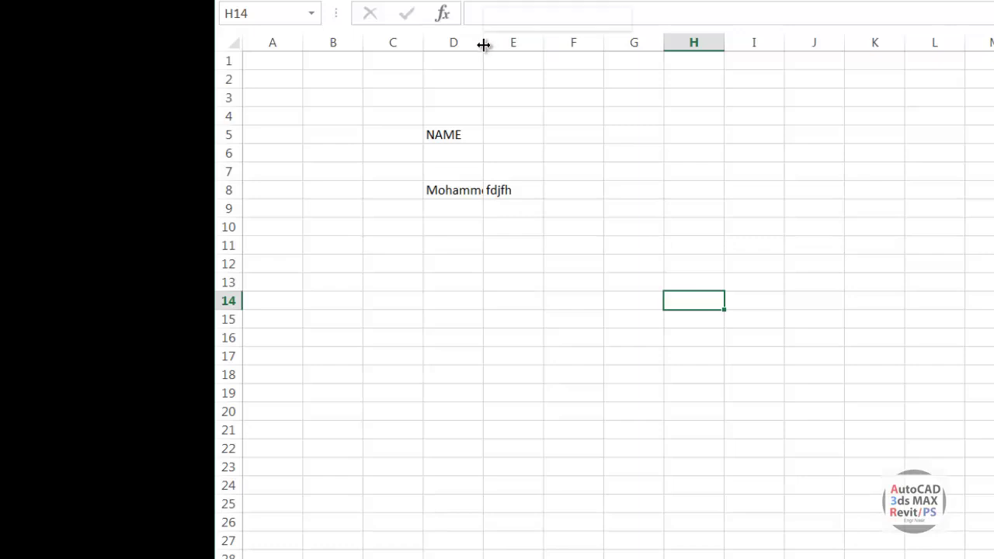
left_click_drag(483, 41, 484, 42)
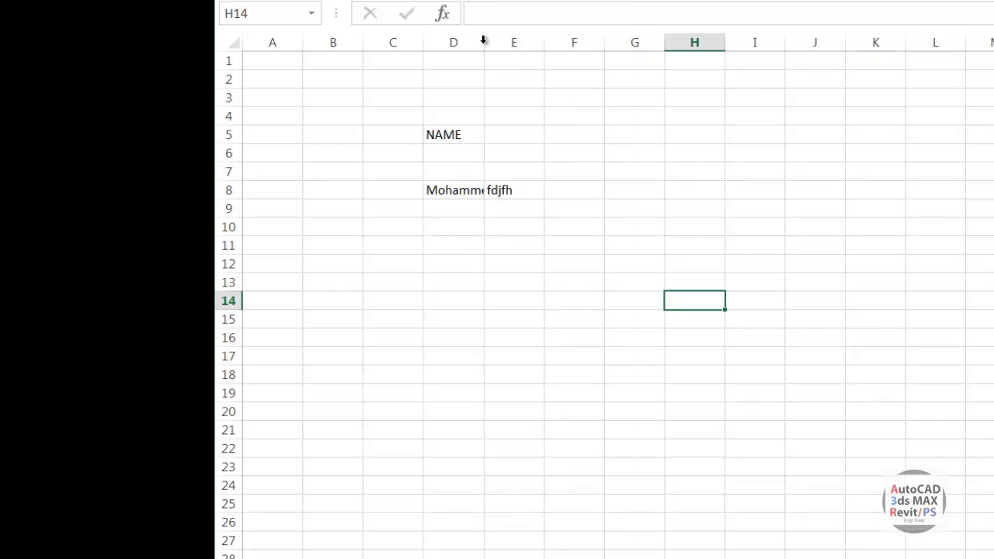
double_click(482, 40)
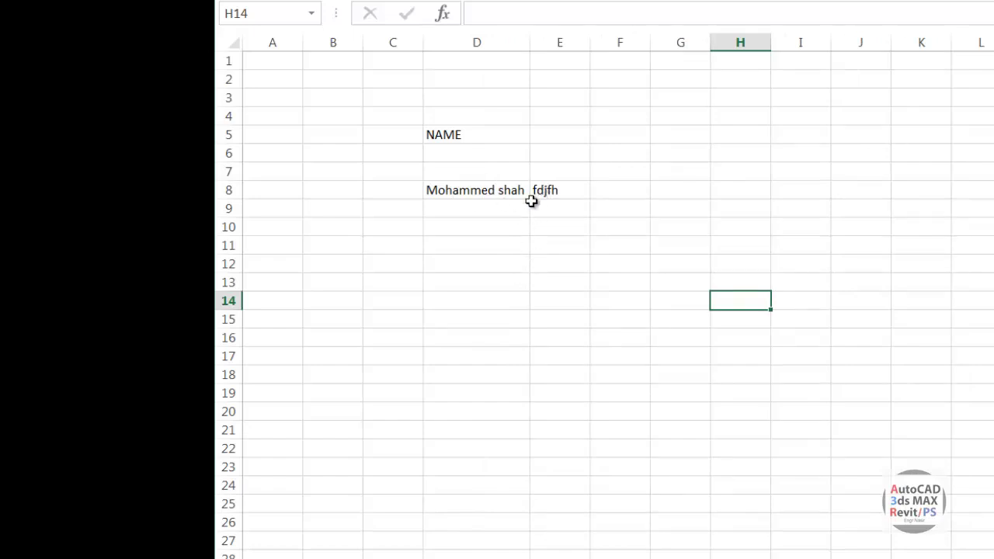
left_click(557, 247)
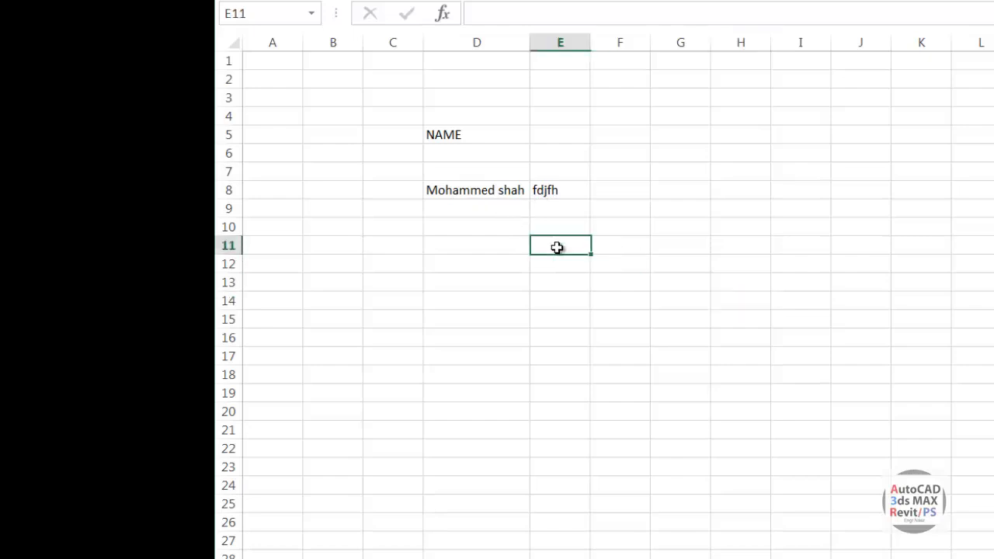
Set column D's width to 25 through the Column Width dialog.
left_click(474, 42)
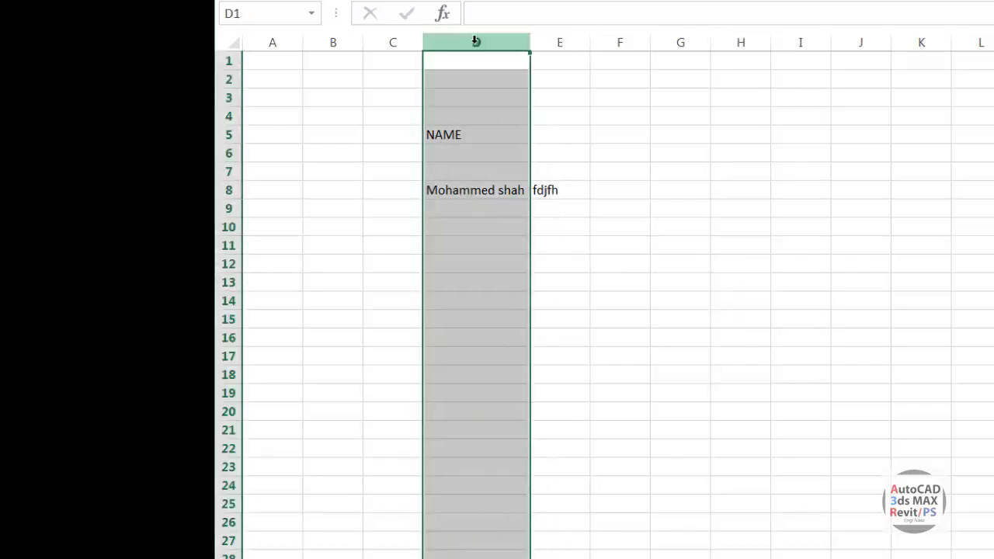
right_click(476, 41)
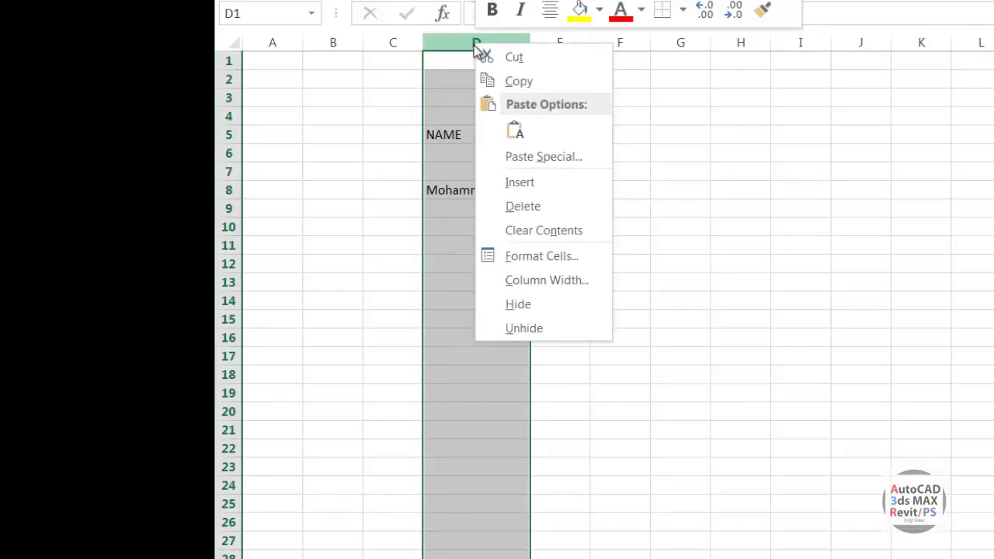
left_click(520, 283)
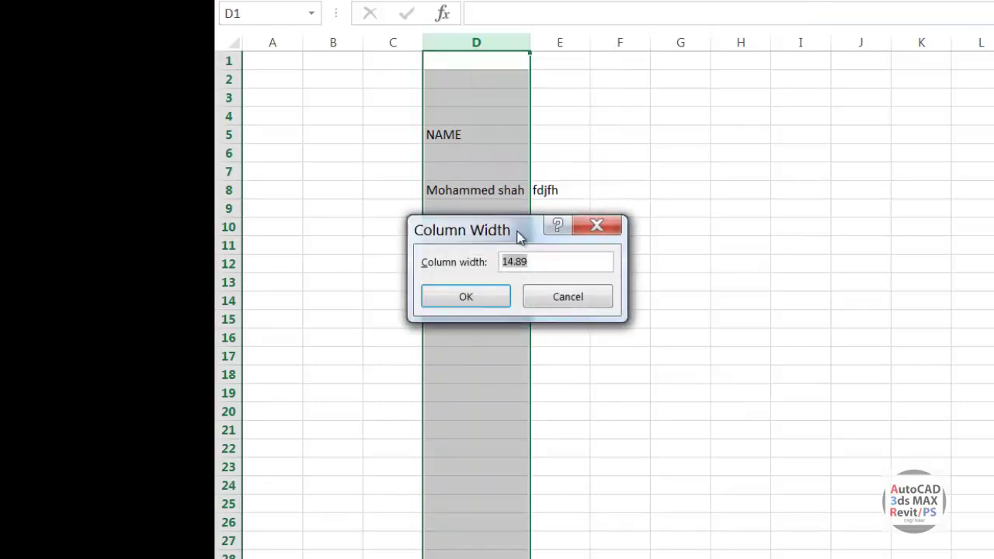
left_click_drag(519, 230, 567, 225)
left_click_drag(624, 212, 854, 179)
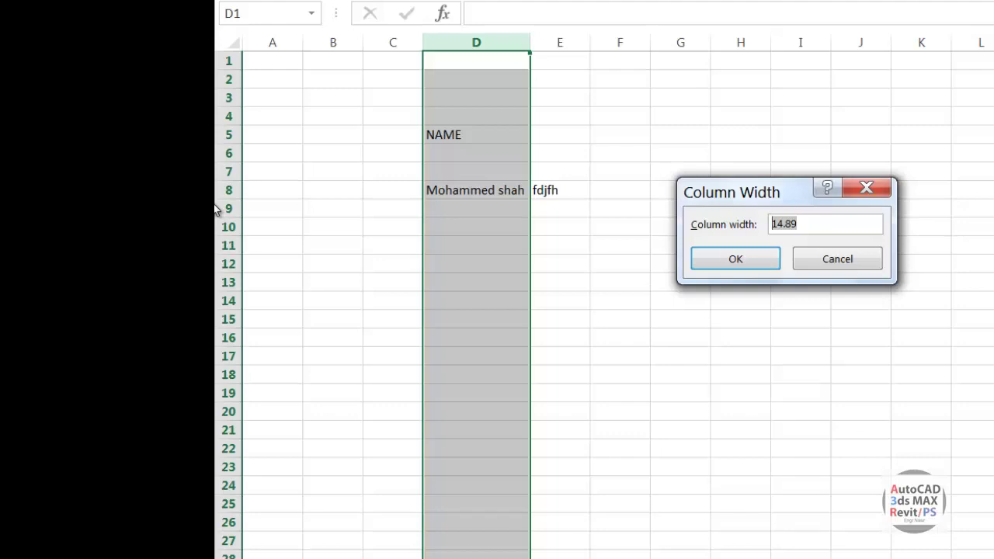
type("25")
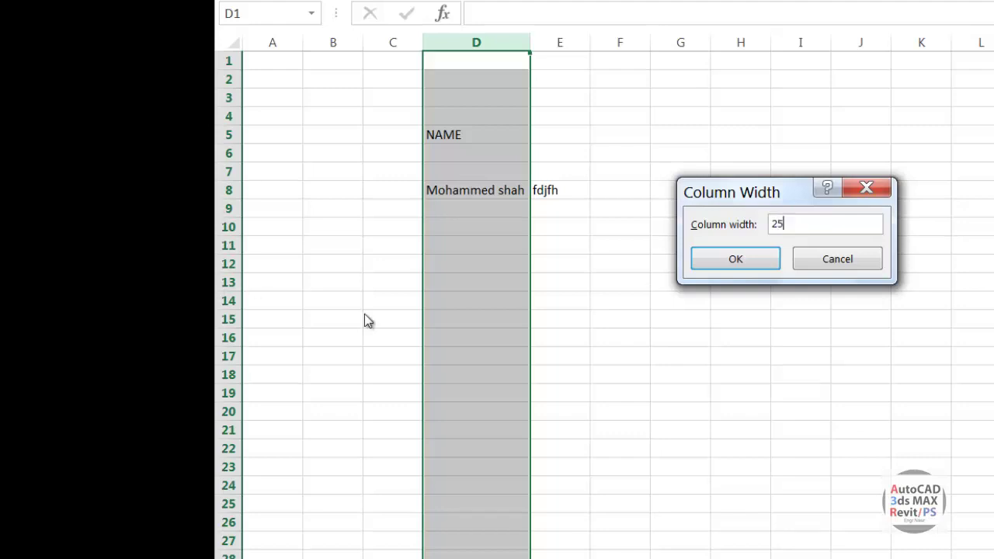
left_click(744, 261)
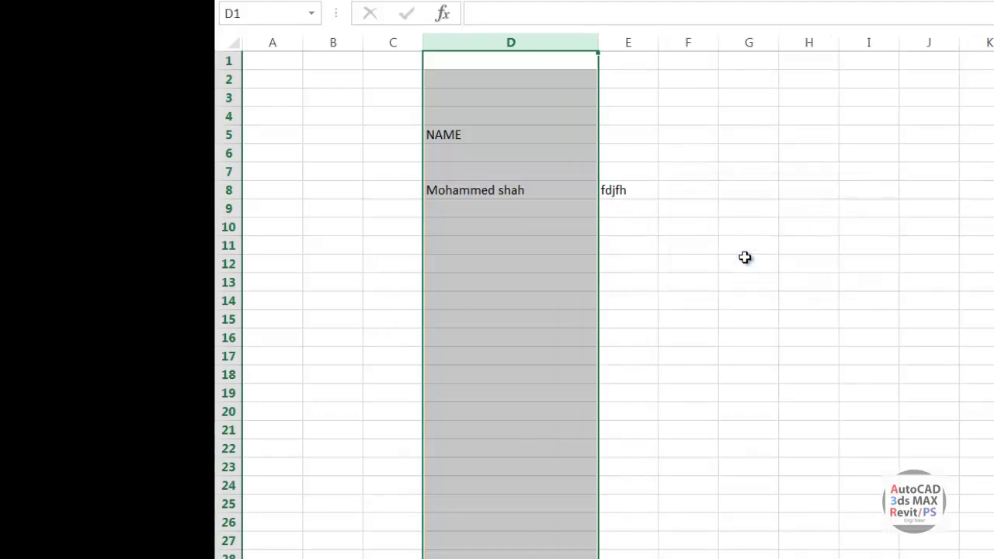
left_click(788, 283)
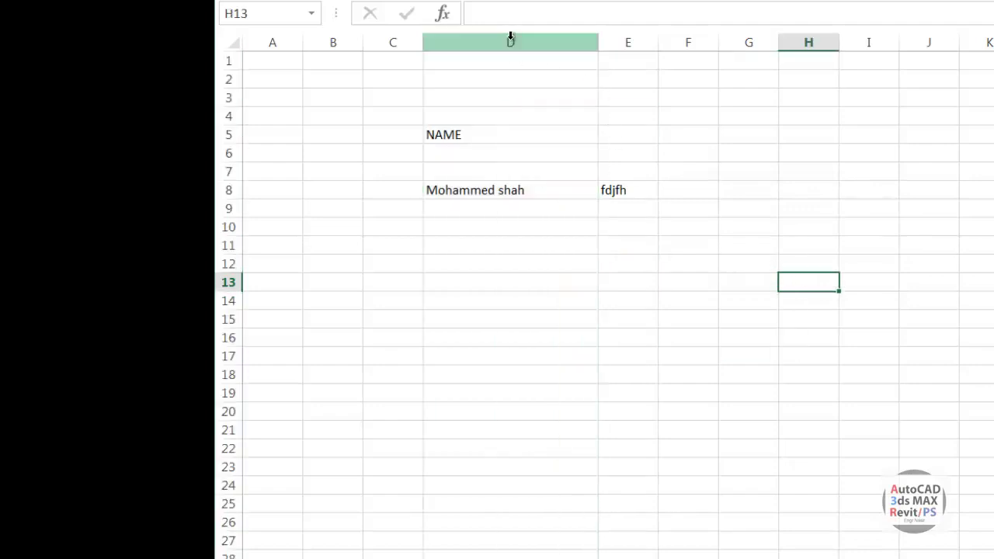
Change row 8's height from 14.4 to 20 in the Row Height dialog.
left_click(510, 39)
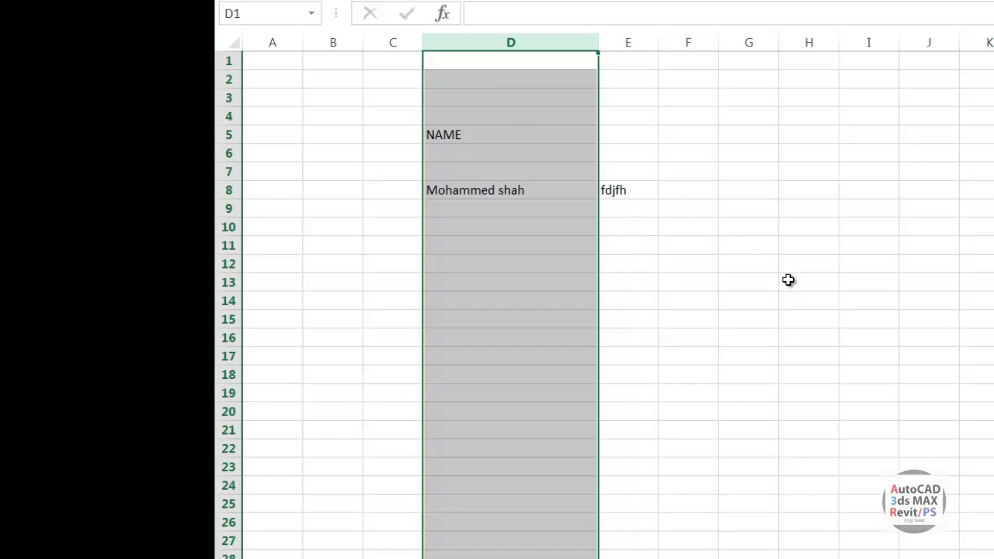
left_click(230, 190)
right_click(232, 191)
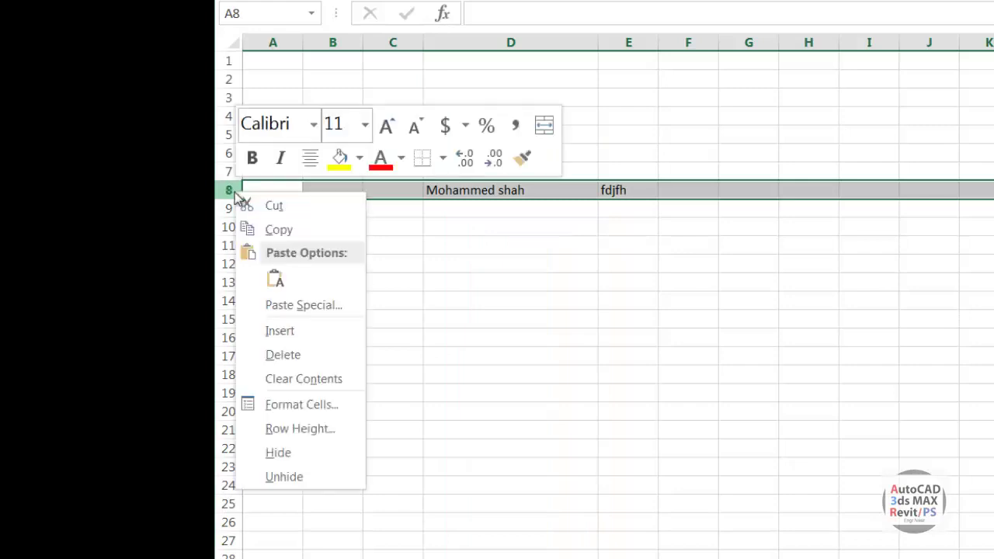
left_click(299, 429)
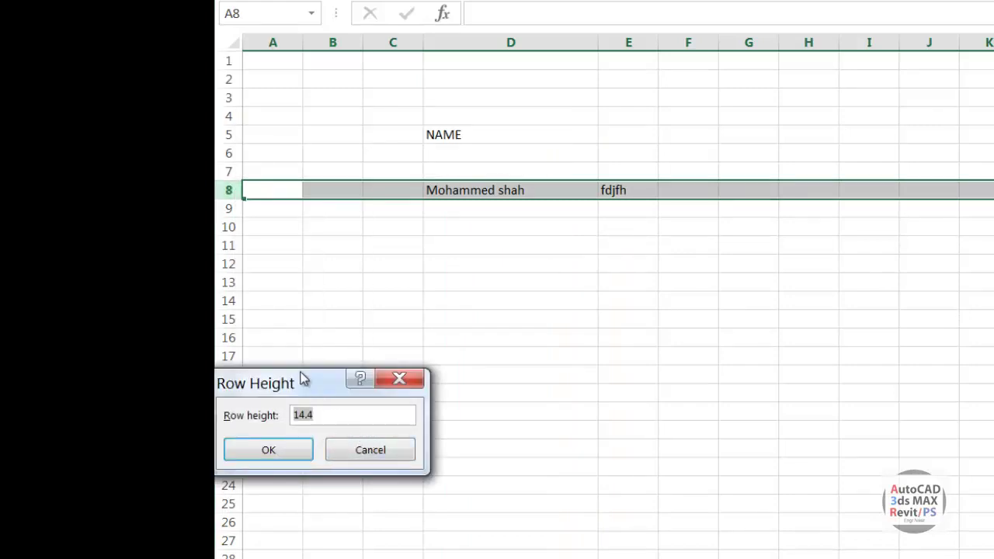
left_click_drag(303, 378, 401, 379)
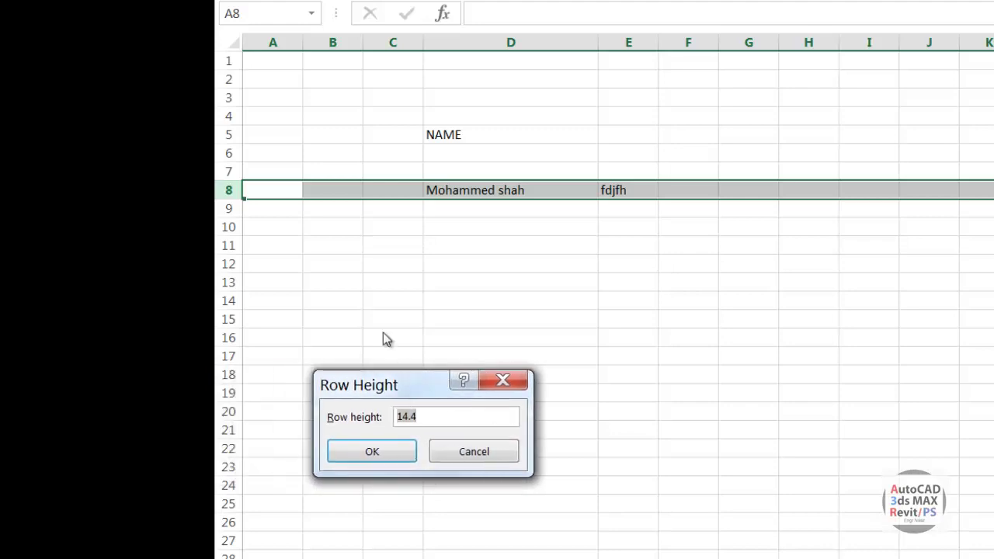
left_click(448, 420)
left_click_drag(448, 420, 347, 411)
type("20")
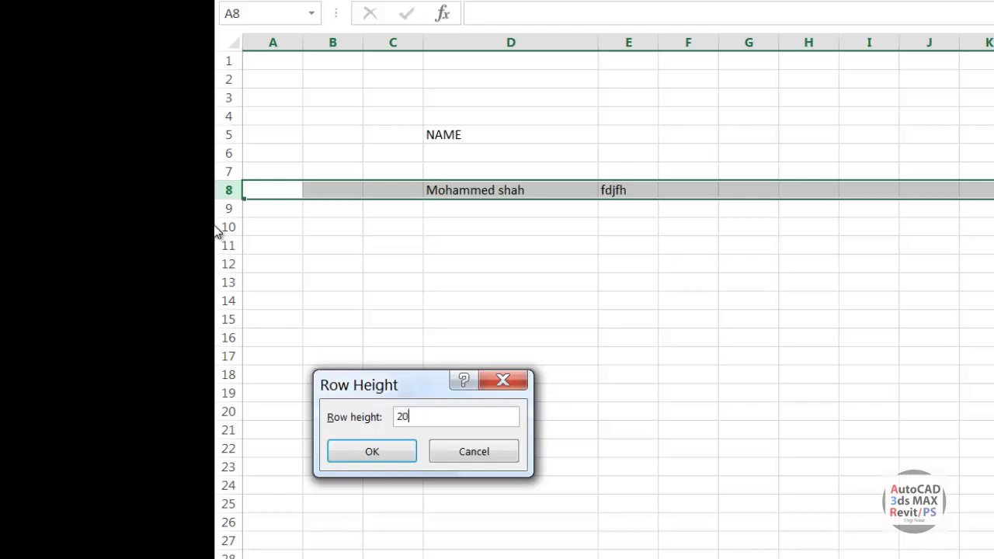
key("Return")
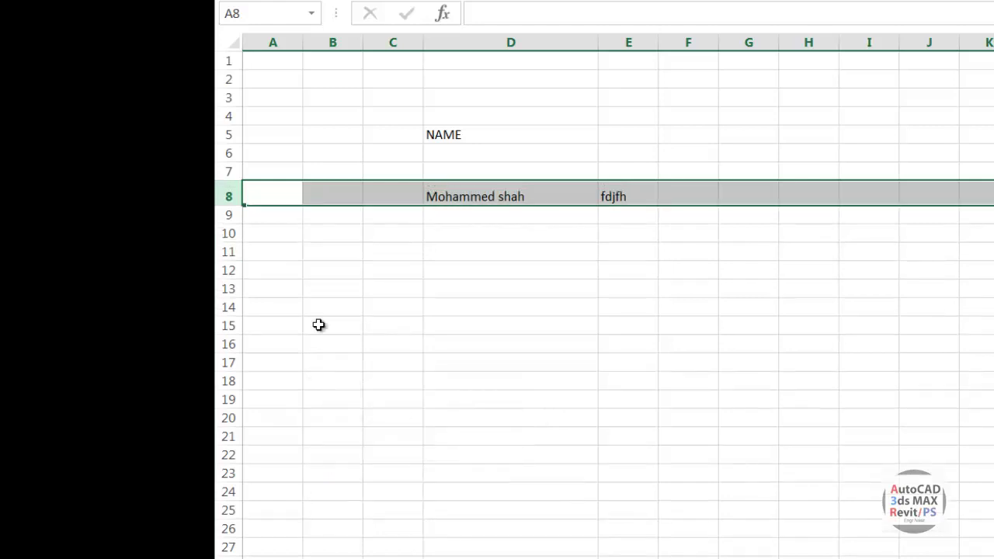
left_click(453, 318)
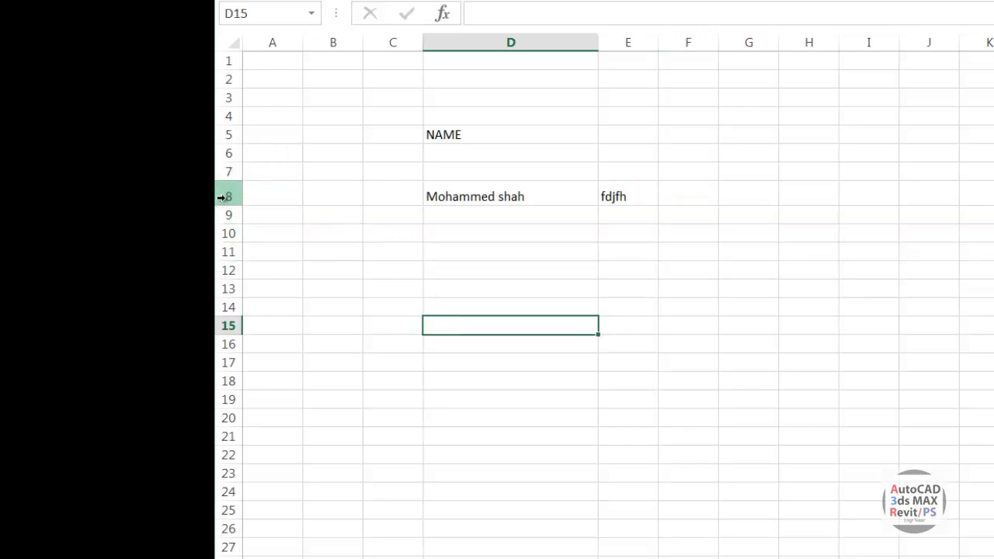
left_click_drag(226, 196, 225, 357)
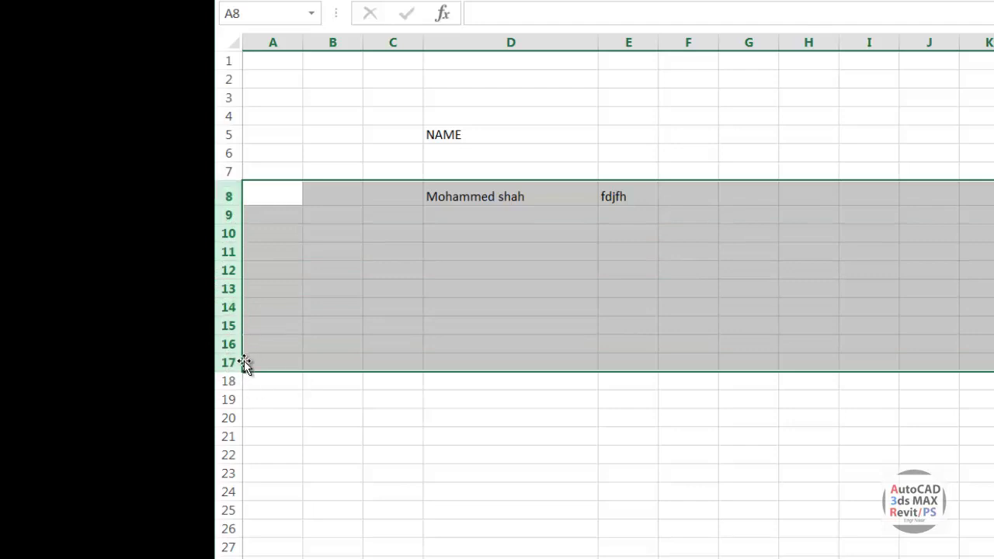
right_click(226, 305)
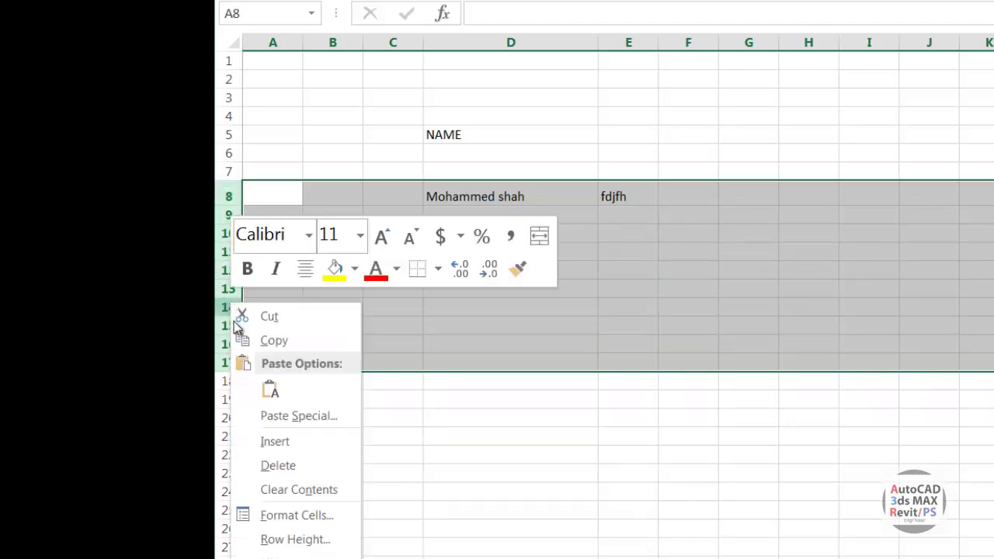
left_click(283, 543)
left_click_drag(341, 491, 791, 425)
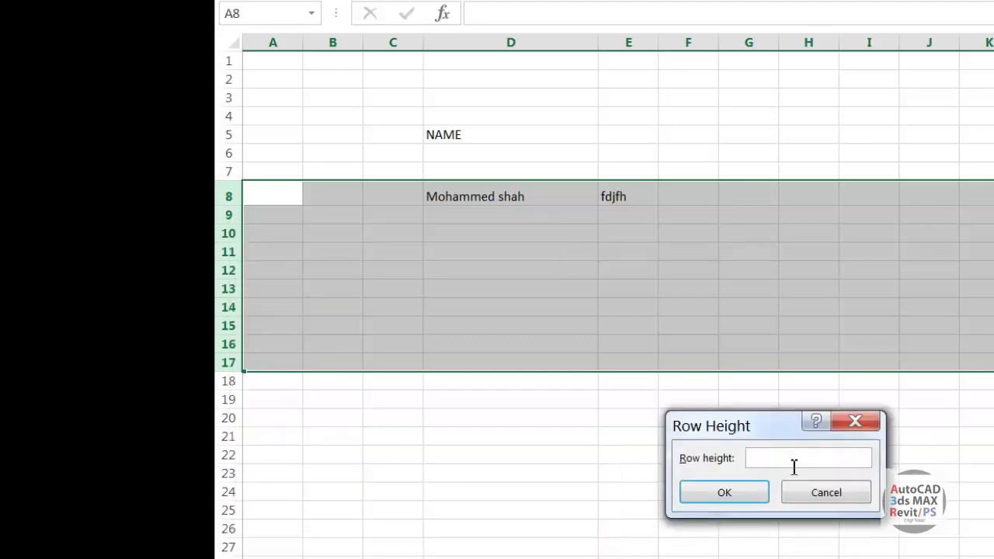
type("25")
key("Return")
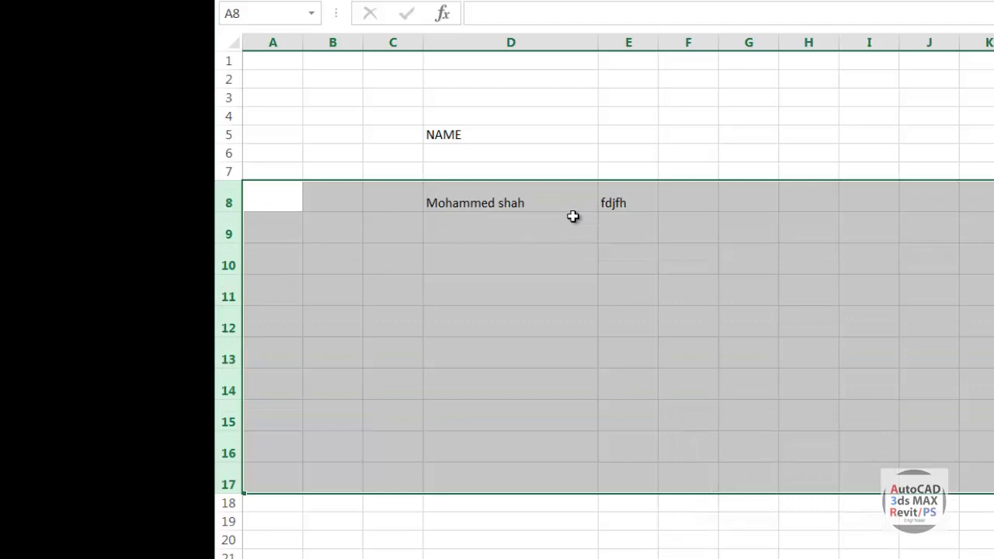
key("ctrl+z")
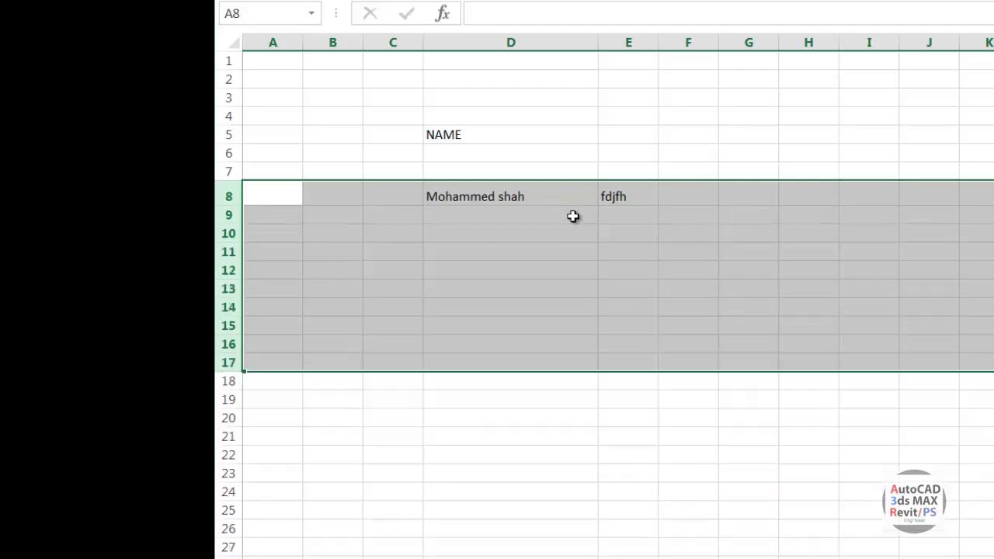
left_click(641, 134)
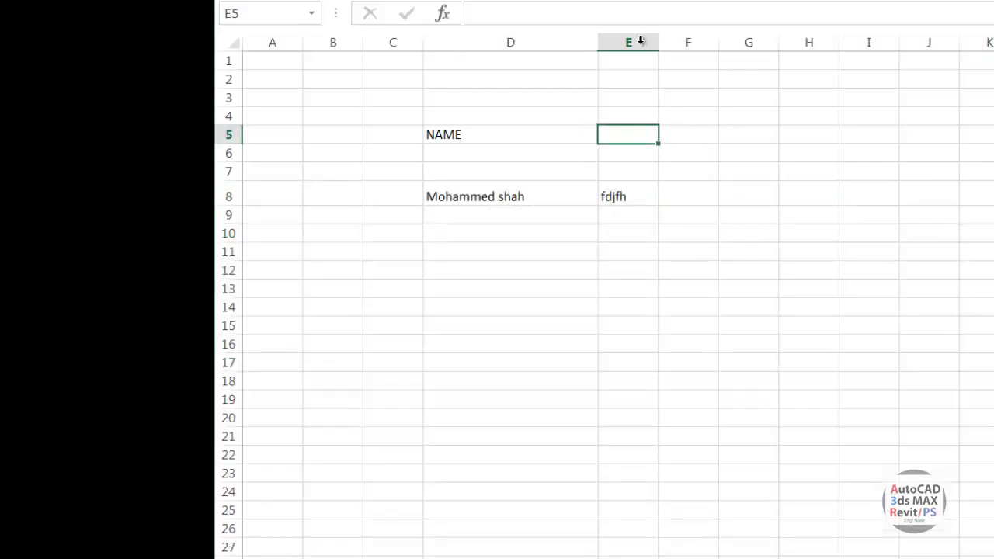
mouse_move(639, 39)
left_mouse_down()
mouse_move(950, 40)
mouse_move(930, 41)
left_mouse_up()
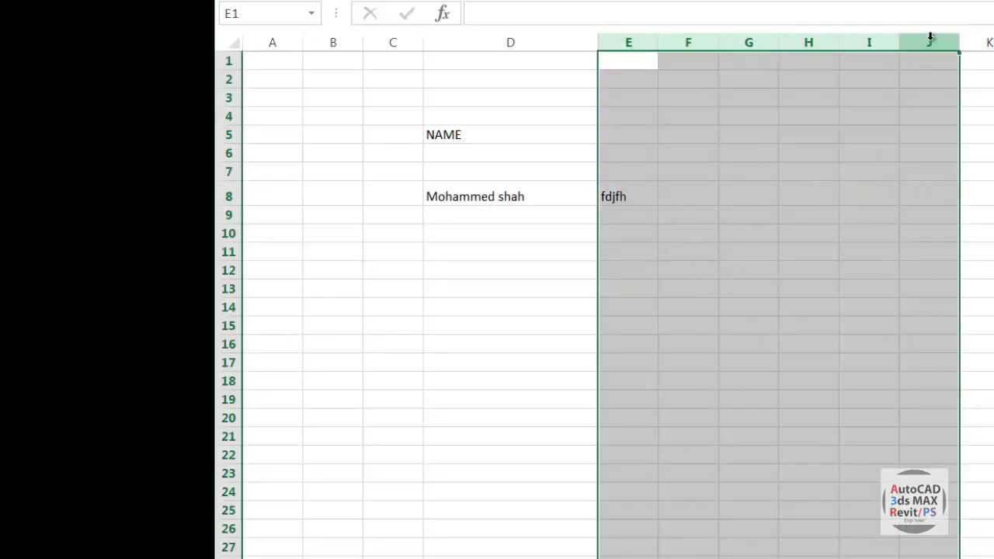
right_click(871, 43)
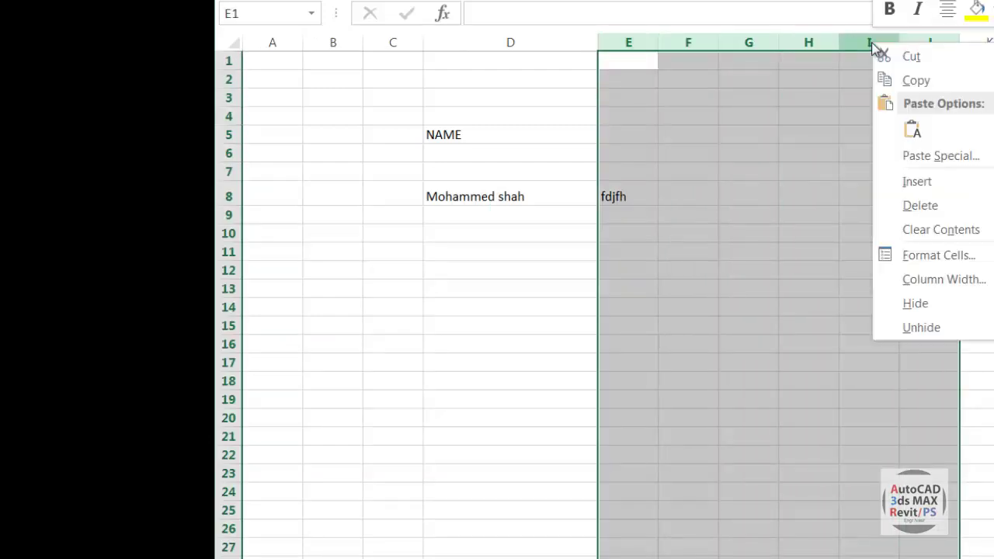
left_click(953, 277)
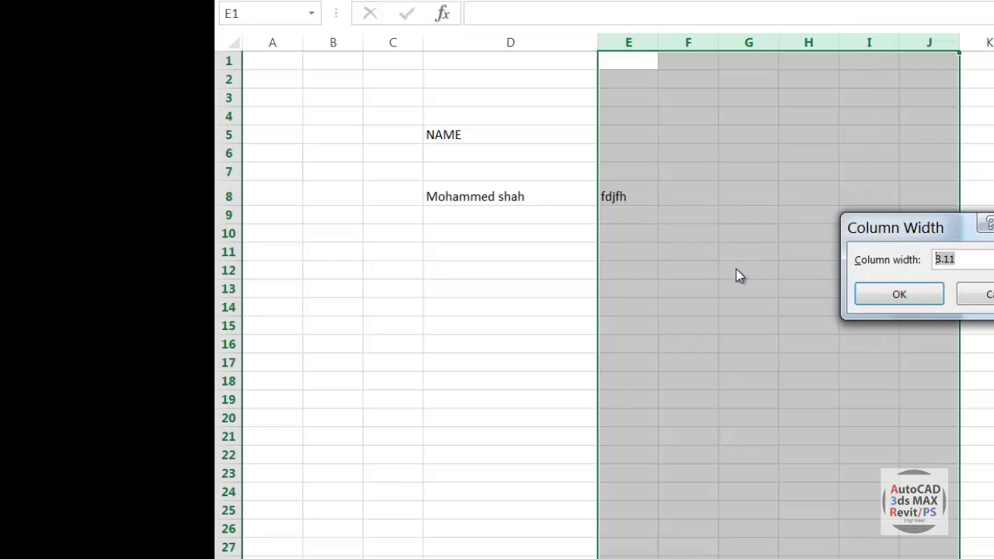
type("25")
key("Return")
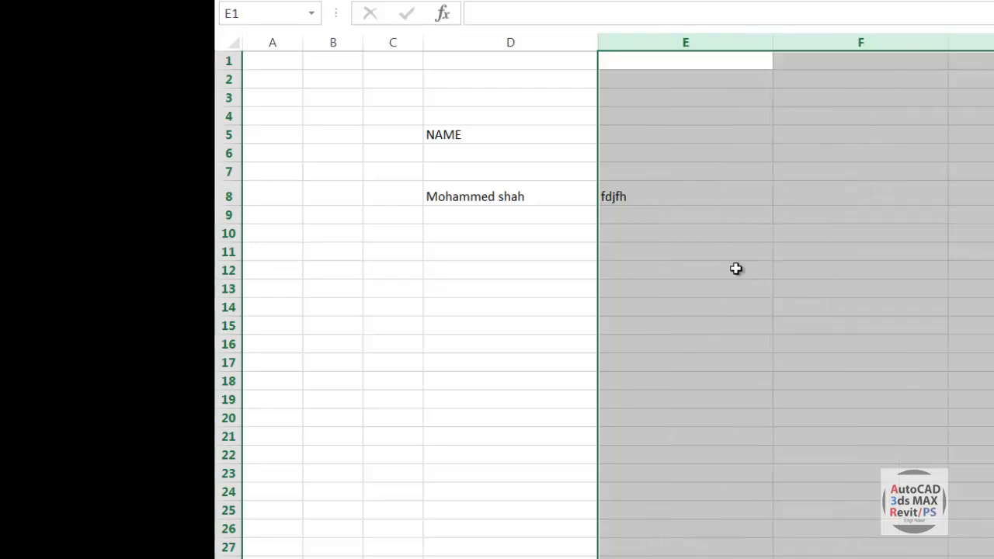
key("ctrl+z")
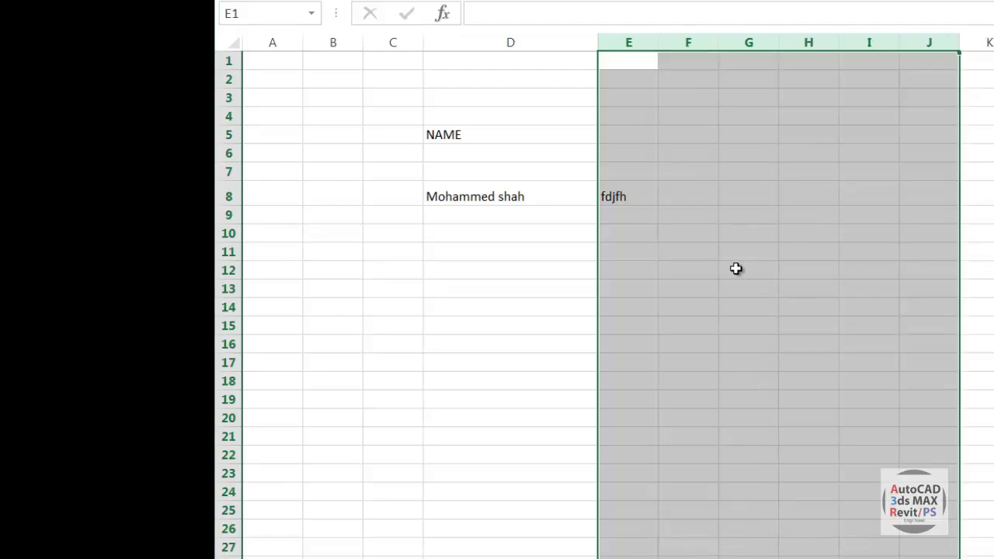
left_click(993, 325)
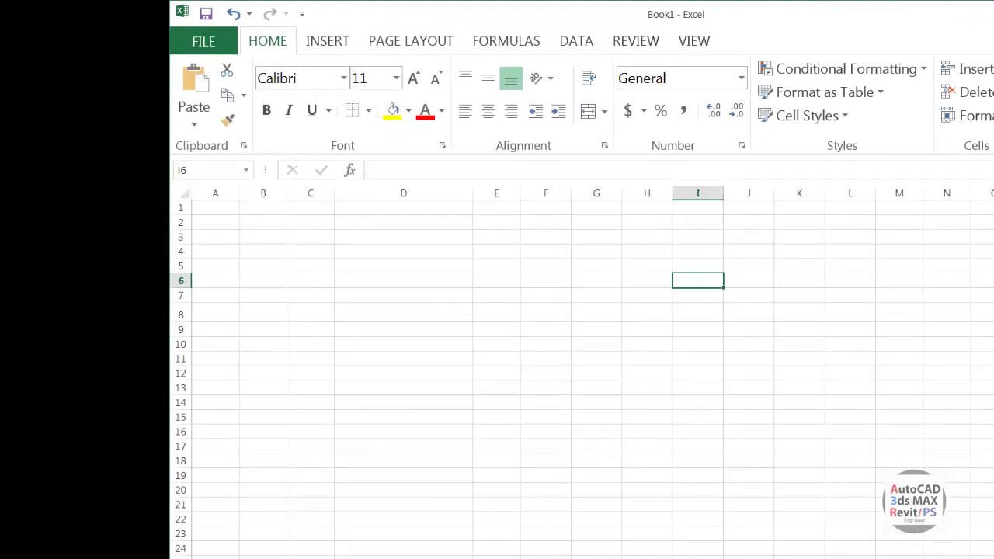
Type INTERNATIONAL SCHOOL A, B and C into I6, J6 and K6 using Tab.
type("IN")
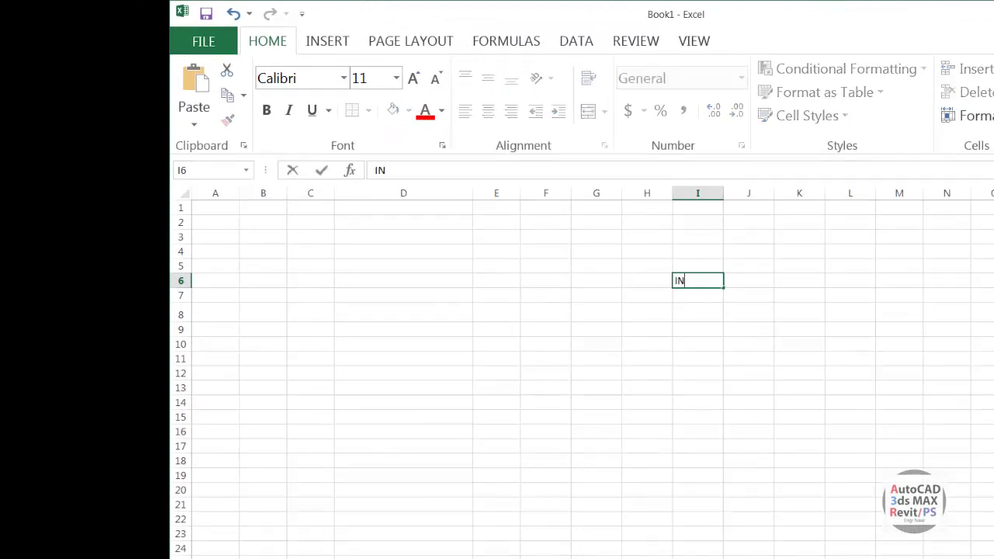
type("TERNATIONAL")
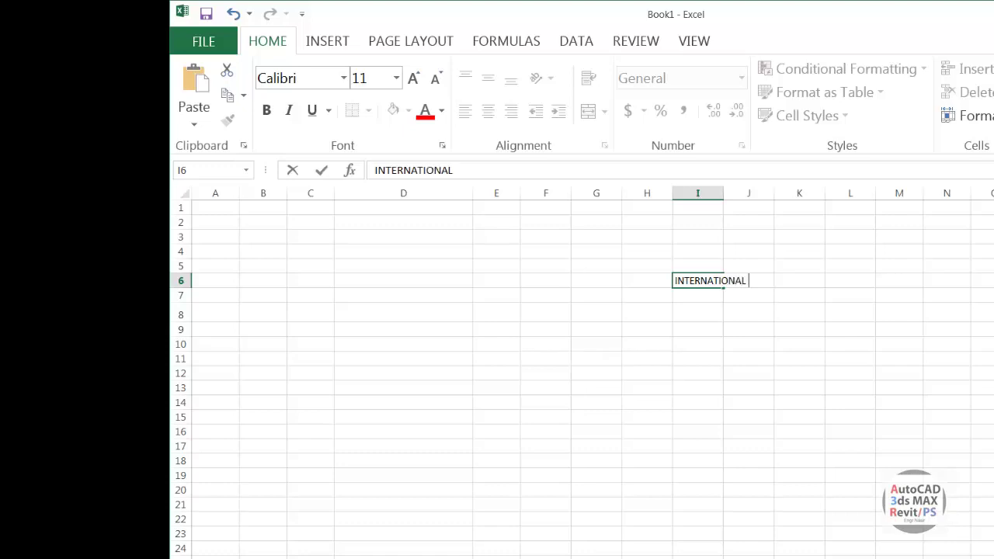
type(" SCHOOL A")
key("Tab")
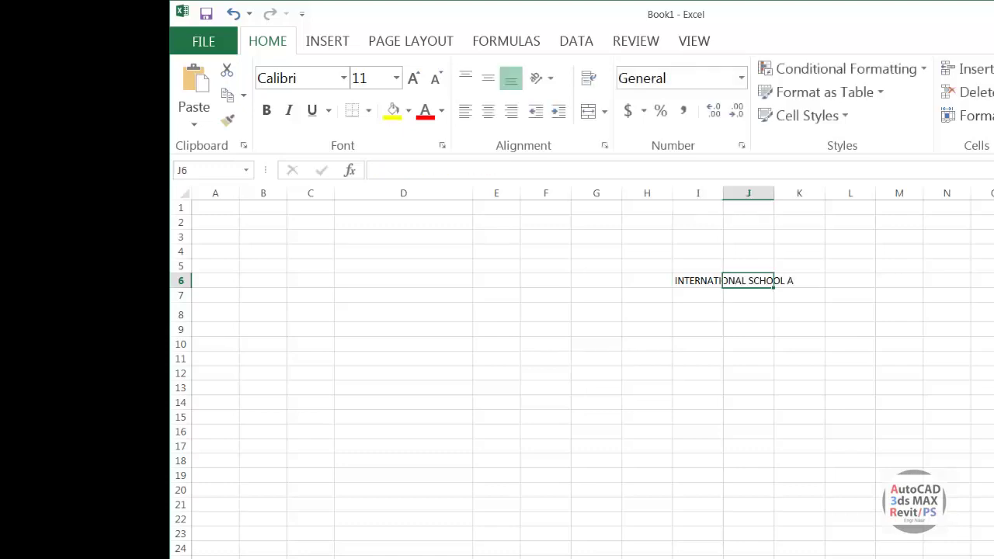
type("INTE")
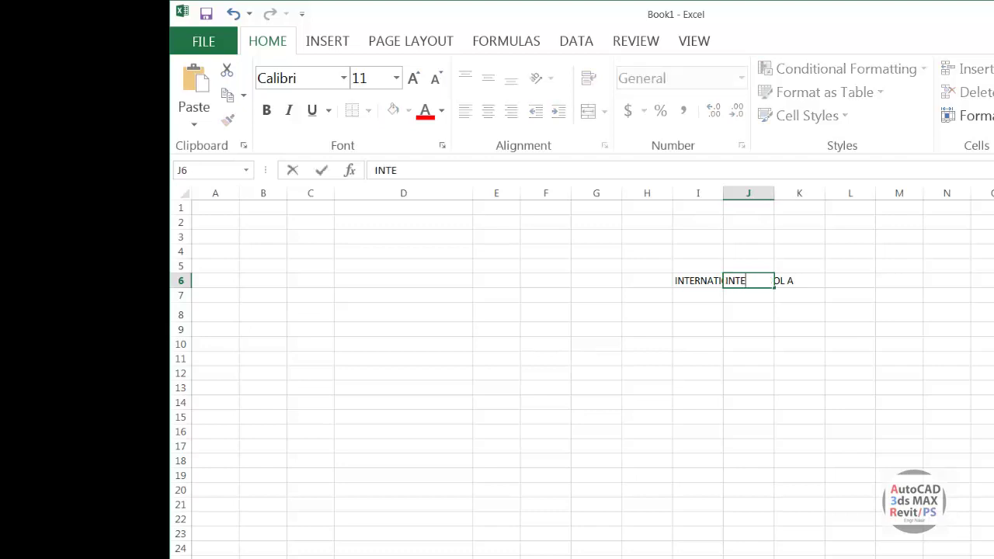
type("RNATIONAL ")
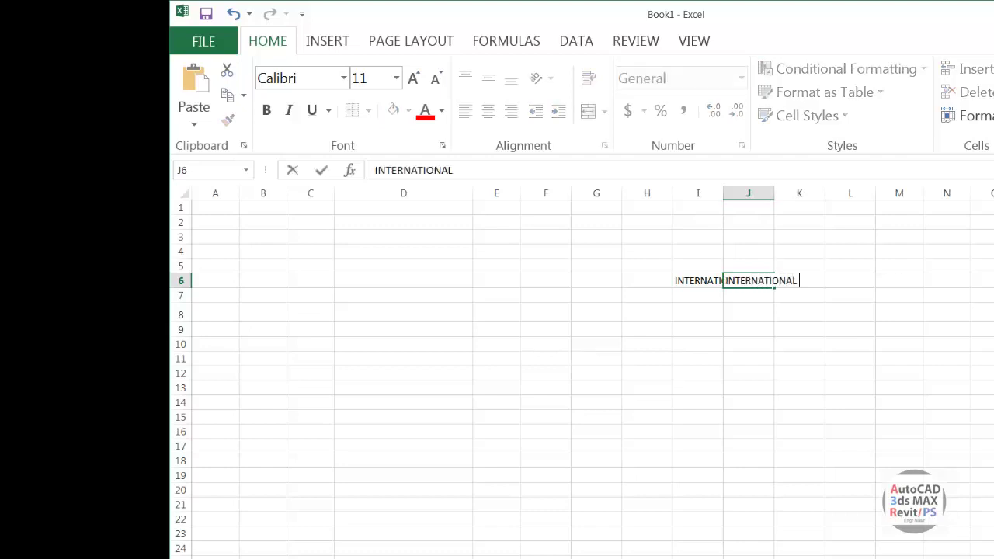
type("SCHOOL B")
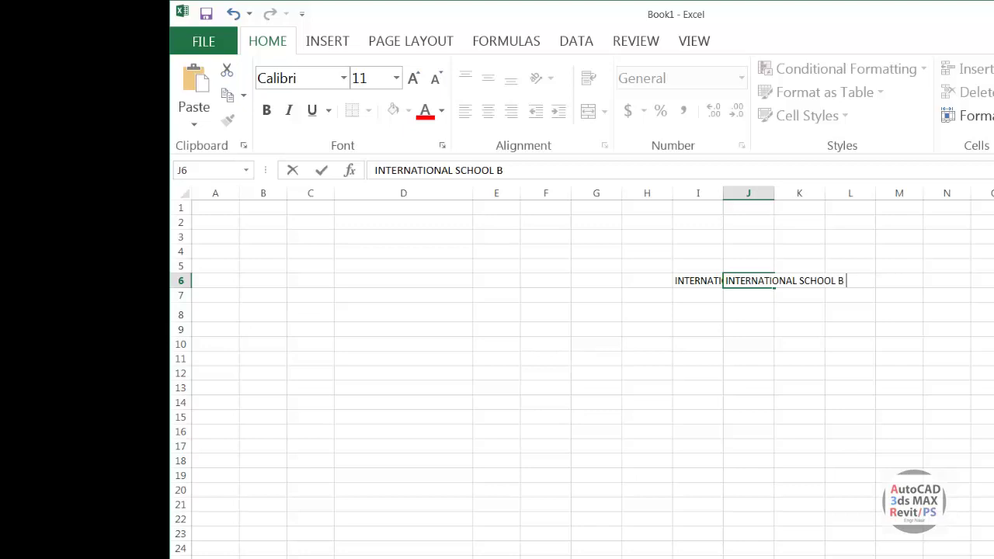
key("Tab")
type("IN")
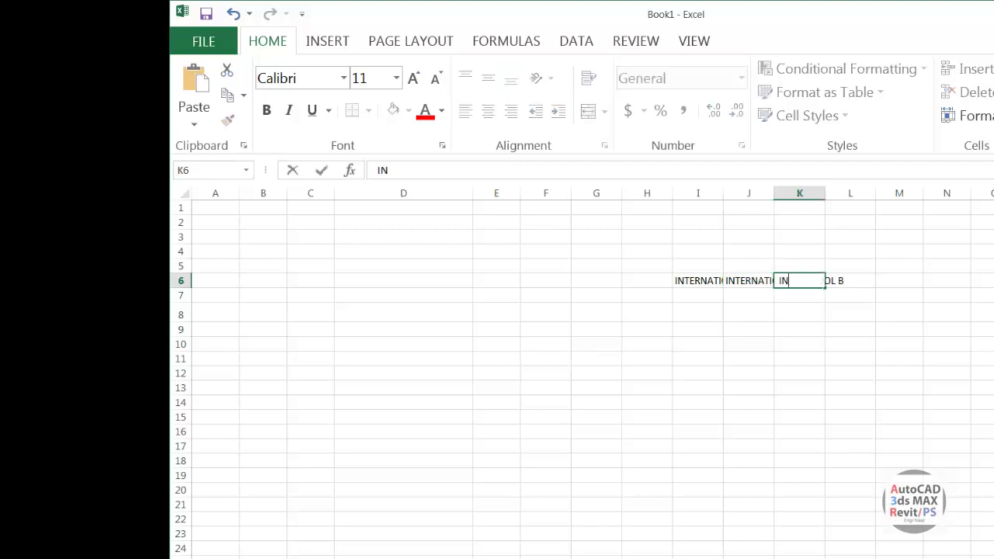
type("TERNATIONAL S")
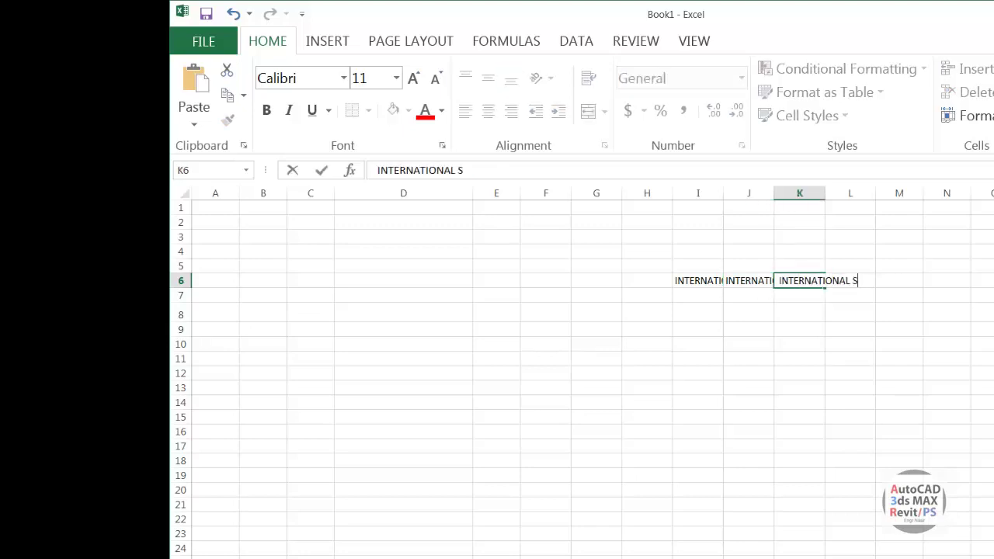
type("CHOOL C")
key("Tab")
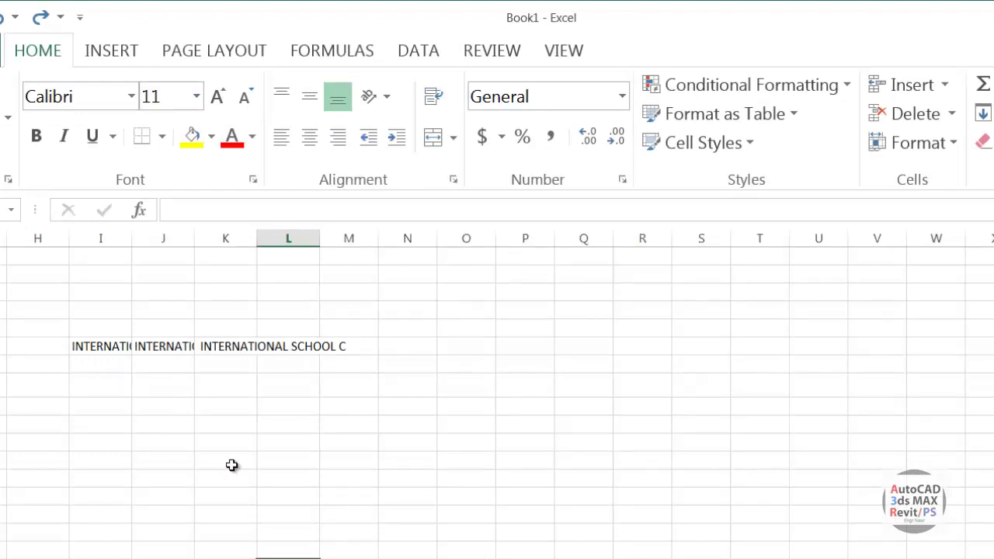
Select columns I through K and autofit them so each school name shows fully.
left_click(232, 461)
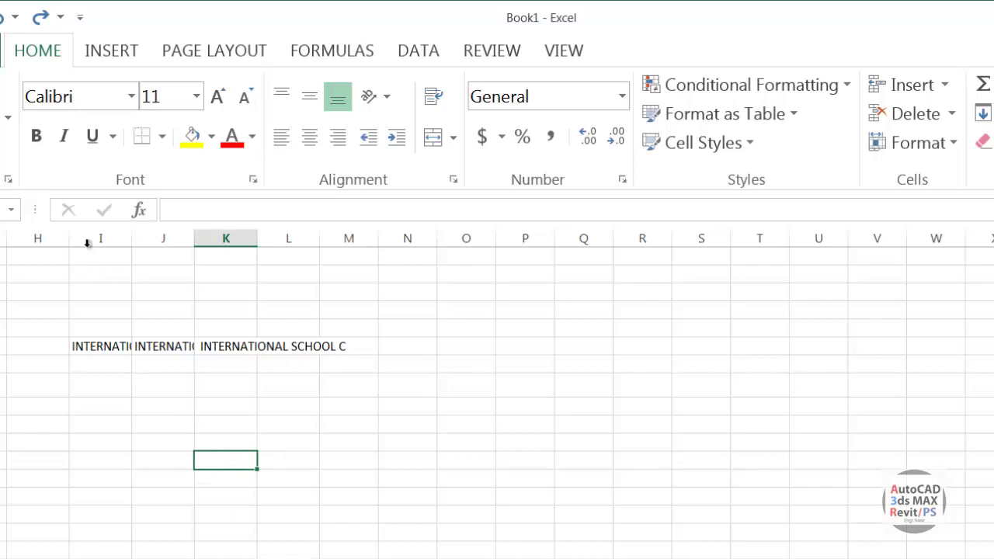
left_click_drag(89, 240, 359, 342)
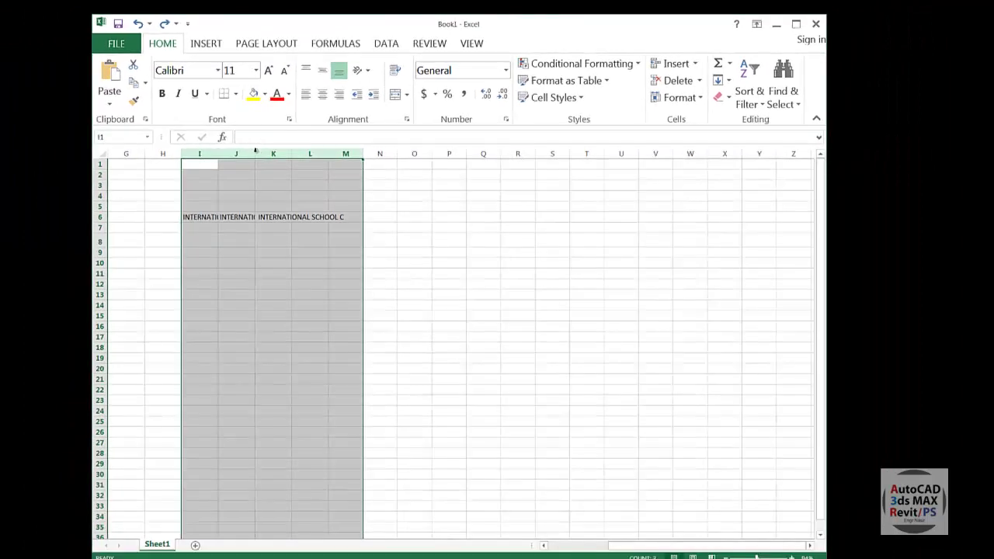
double_click(194, 236)
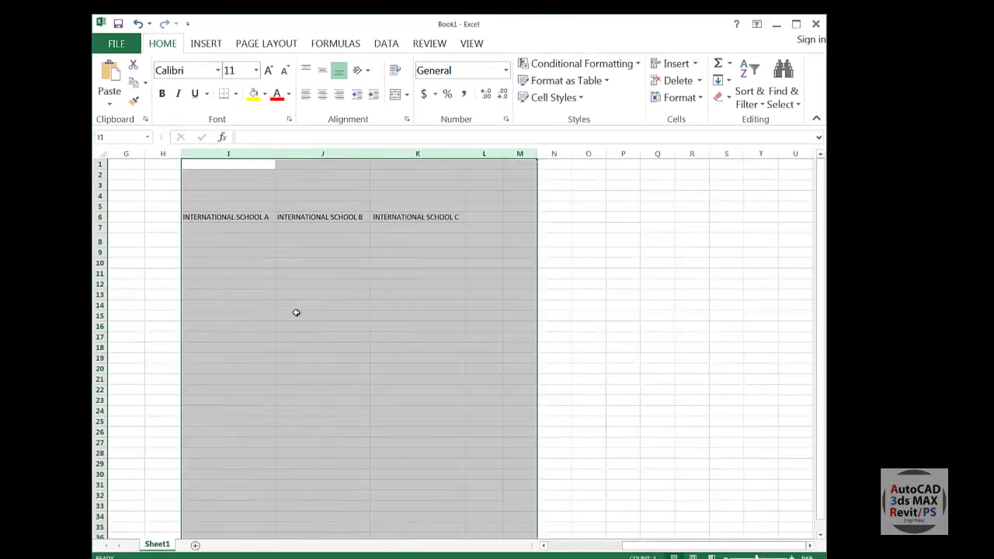